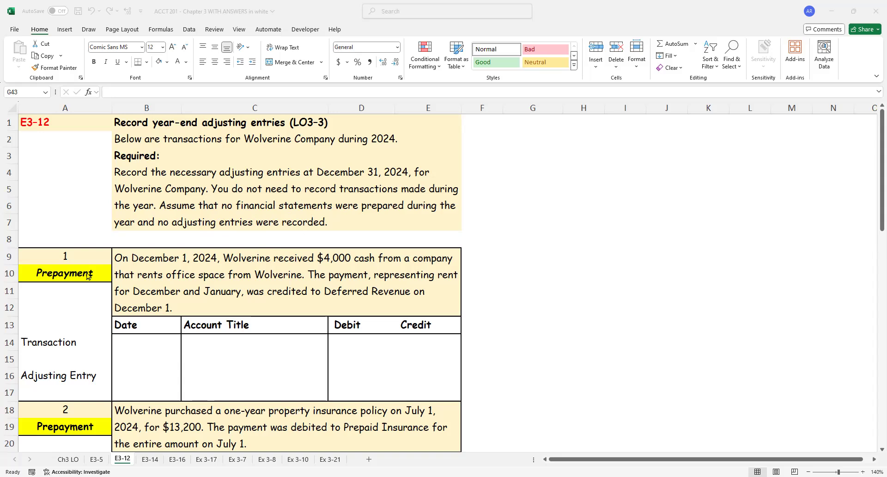
# Change the hidden white text in B14, C14 and D14 to black, revealing problem 1's transaction date, debit account and debit amount.
pyautogui.click(201, 294)
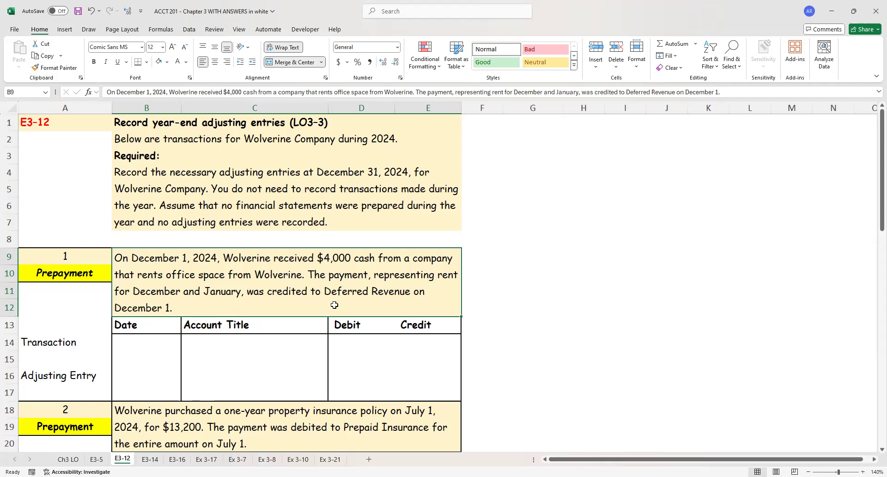
pyautogui.click(166, 344)
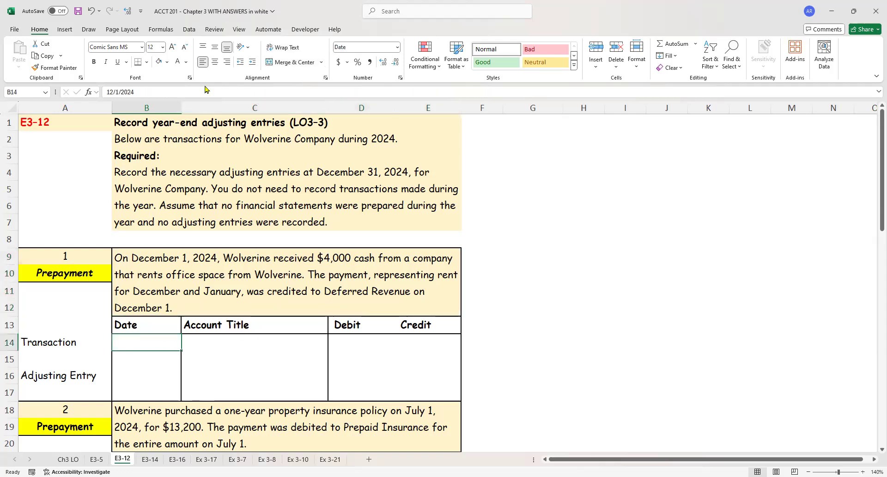
pyautogui.click(187, 64)
pyautogui.click(187, 75)
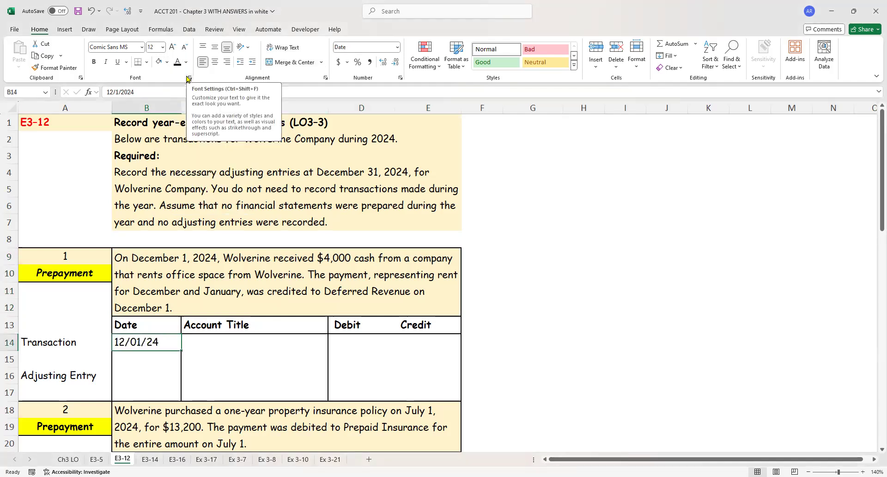
pyautogui.click(188, 282)
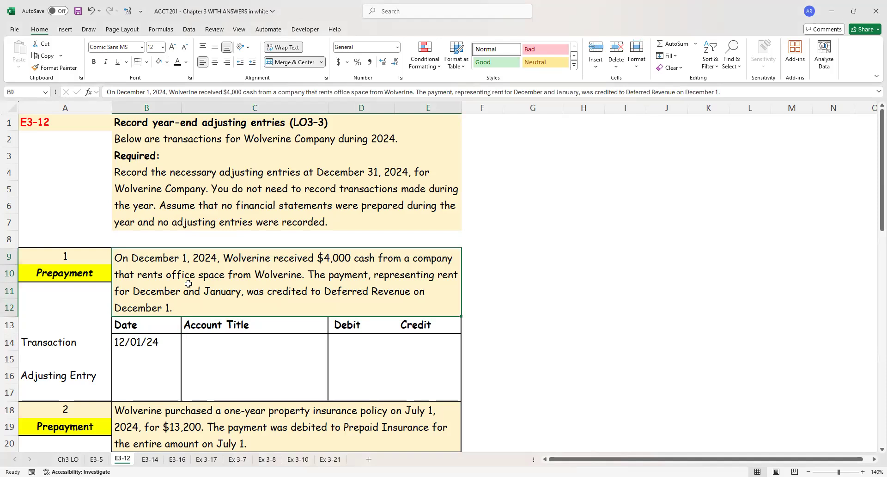
pyautogui.click(213, 339)
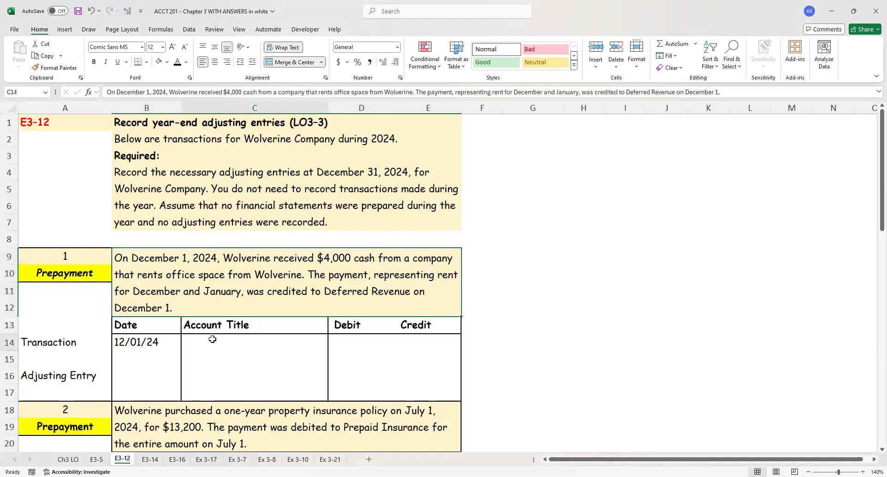
pyautogui.click(178, 63)
pyautogui.click(351, 338)
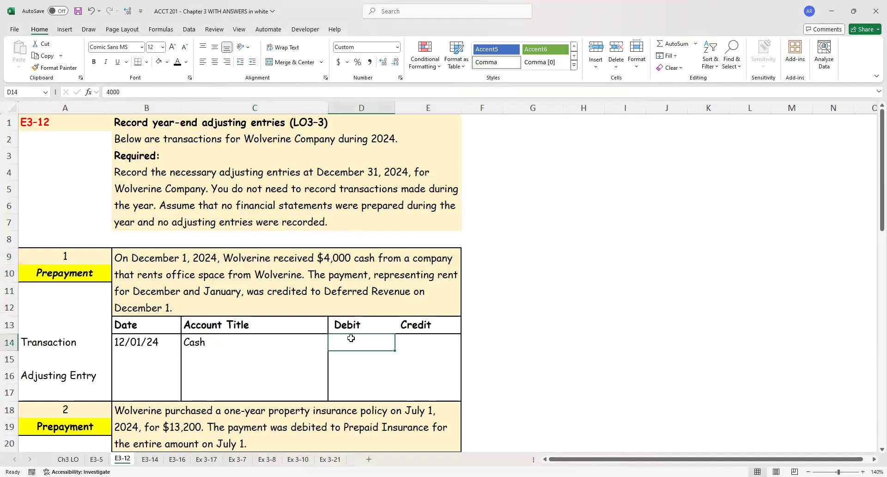
pyautogui.click(178, 67)
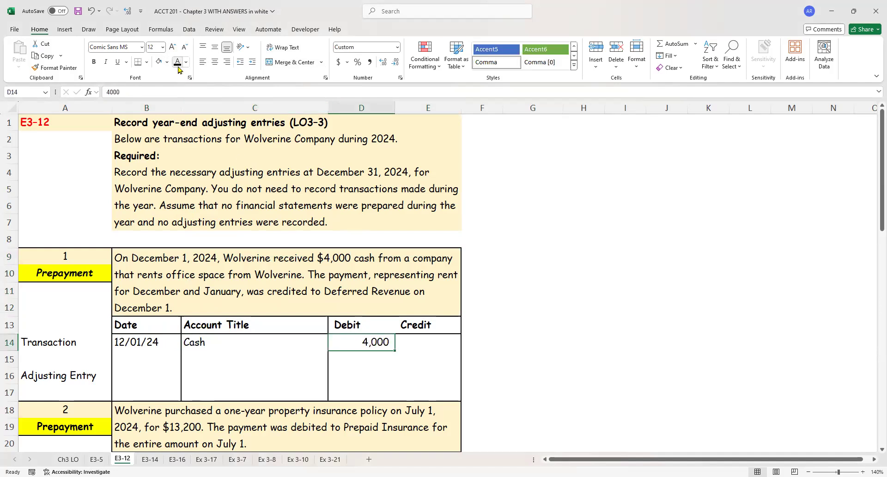
# Turn the font black for the transaction's credit amount in E15 and its credit account title in C15.
pyautogui.click(431, 362)
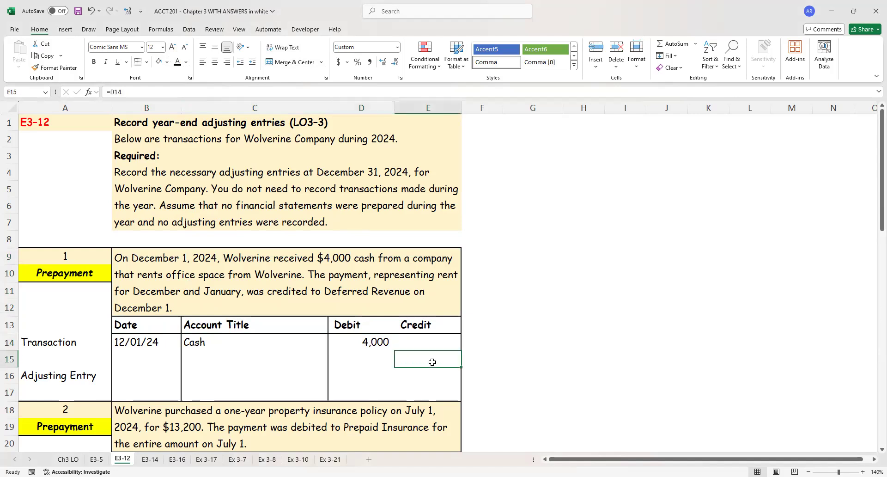
pyautogui.click(178, 67)
pyautogui.click(292, 356)
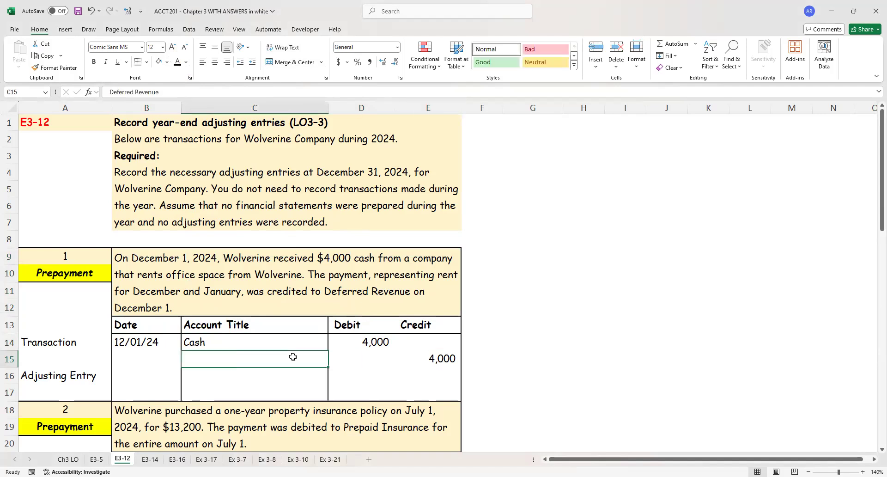
pyautogui.click(177, 66)
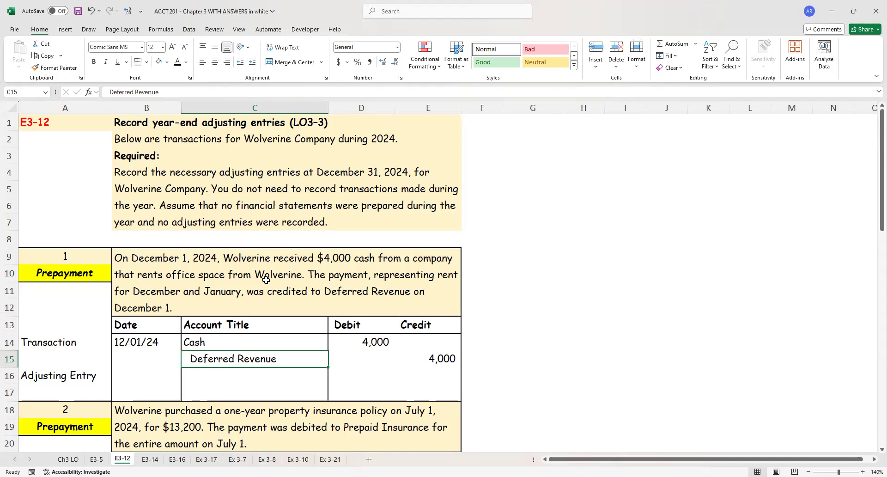
# Apply black font to problem 1's adjusting entry date in B16 and its account titles in C16 and C17.
pyautogui.click(154, 375)
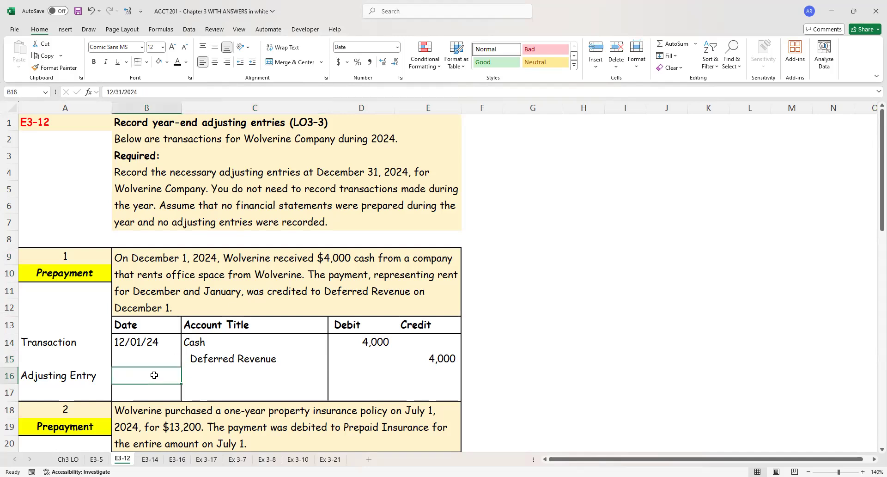
pyautogui.click(178, 64)
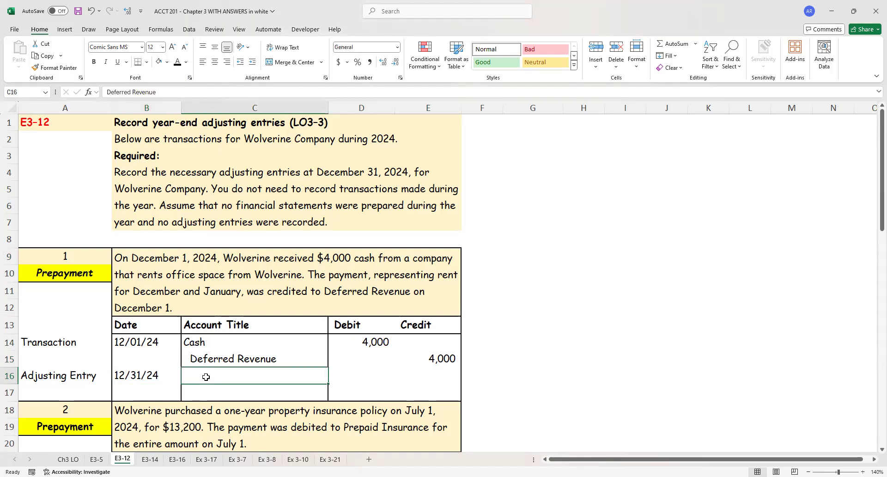
pyautogui.click(206, 376)
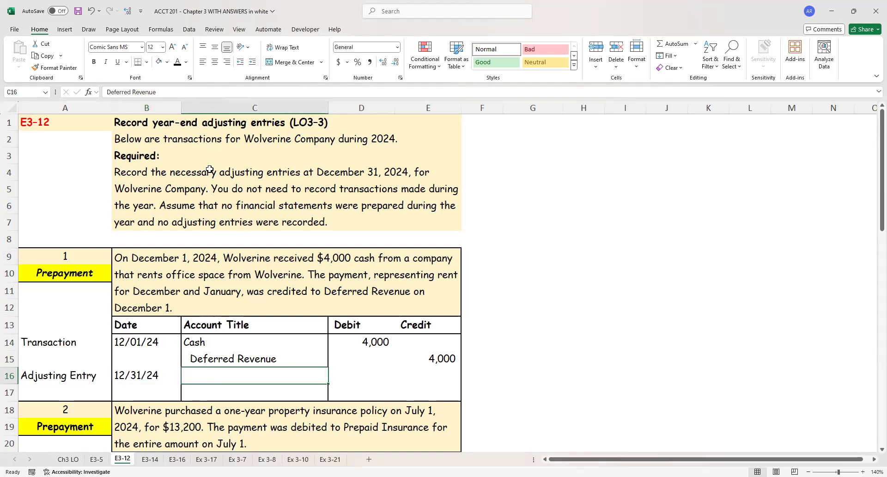
pyautogui.click(178, 63)
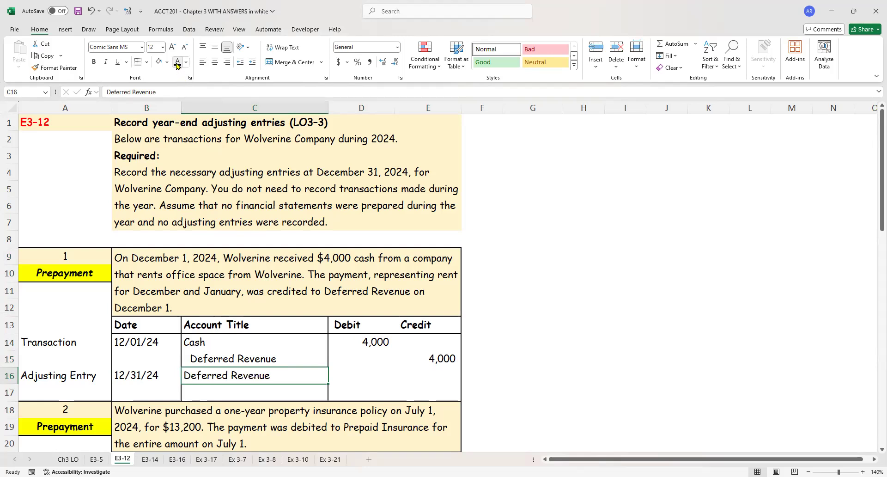
pyautogui.click(316, 389)
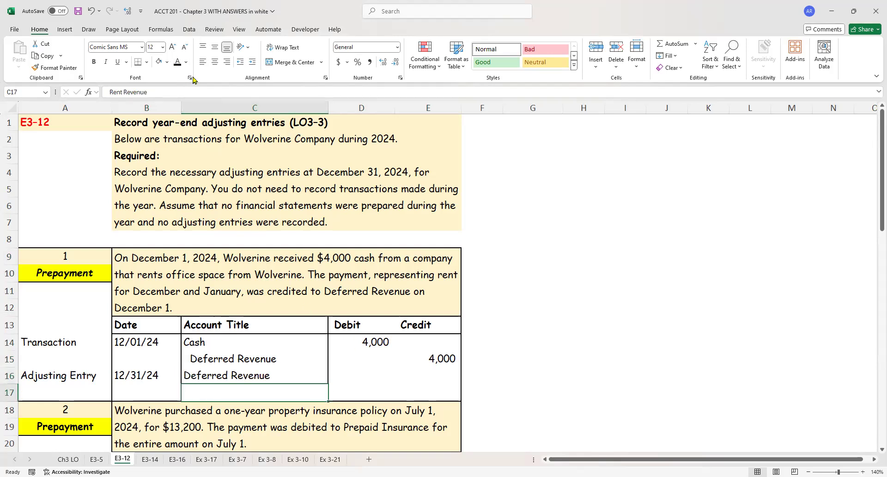
pyautogui.click(177, 65)
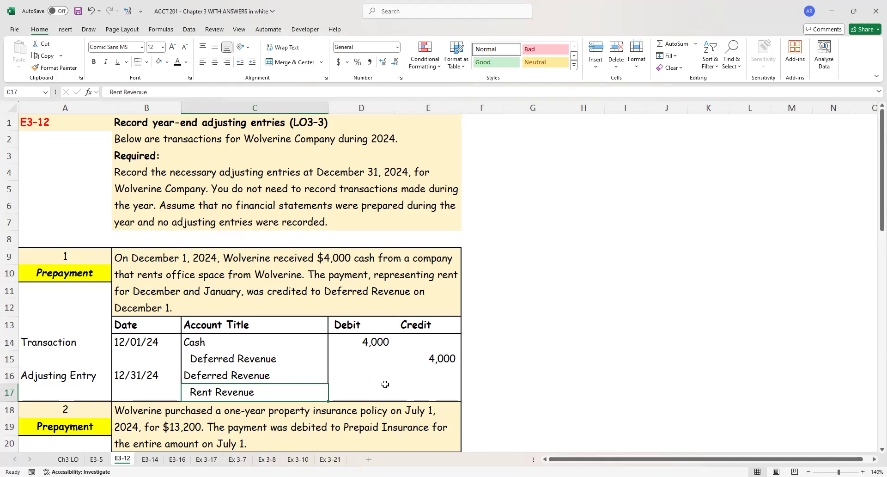
# Reveal problem 1's adjusting entry amounts by colouring the text in D16:E17 black.
pyautogui.moveTo(372, 374); pyautogui.dragTo(428, 394)
pyautogui.click(177, 67)
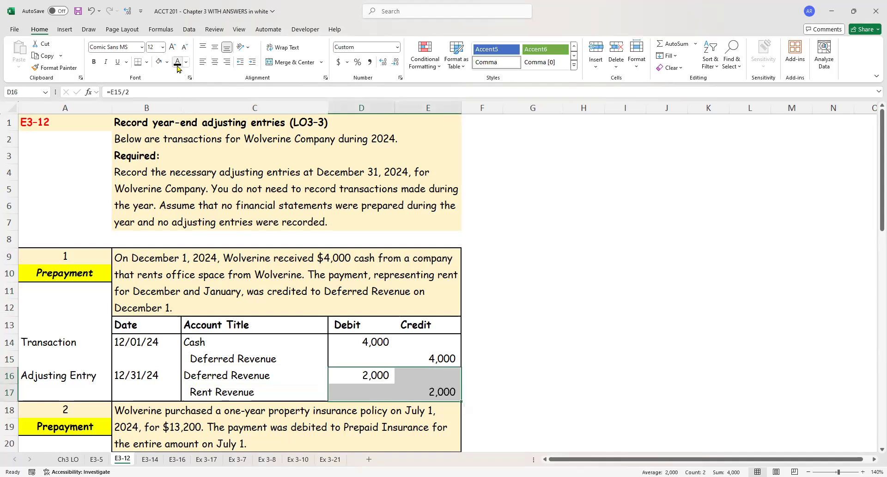
pyautogui.click(494, 369)
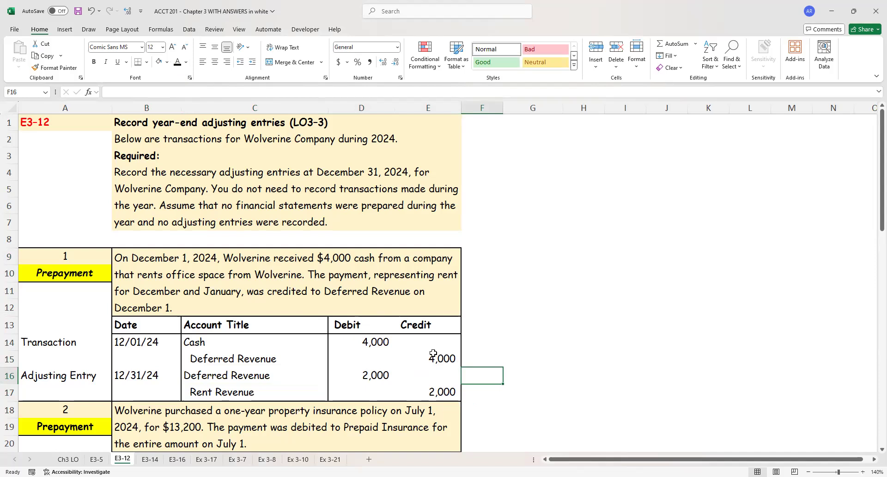
# Make the font black for problem 2's transaction date in B22 and credit account title in C23.
pyautogui.scroll(-2, 433, 353)
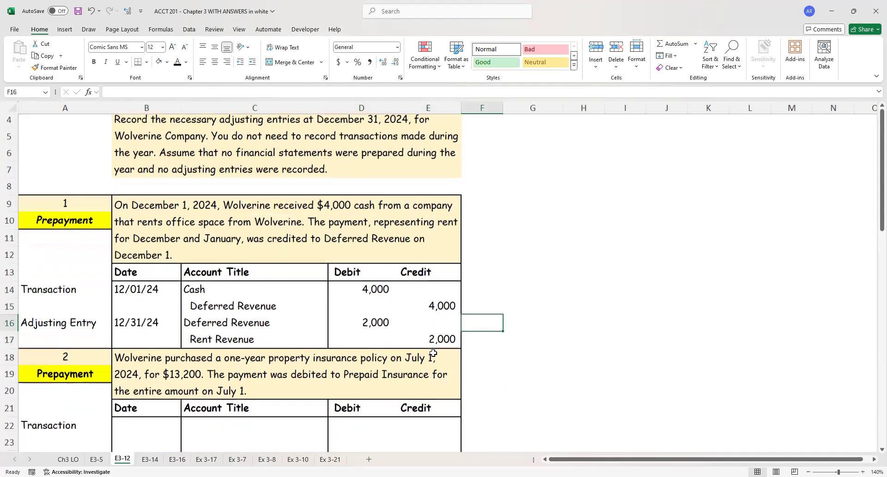
pyautogui.scroll(-1, 429, 328)
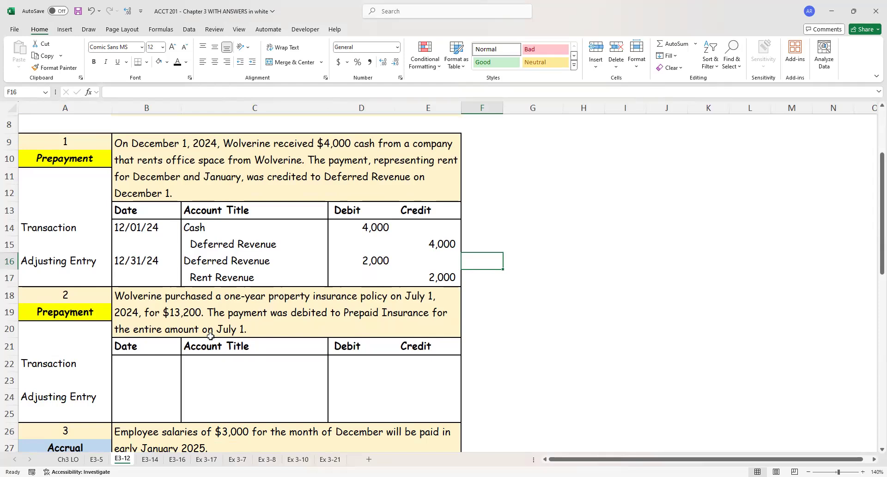
pyautogui.click(149, 364)
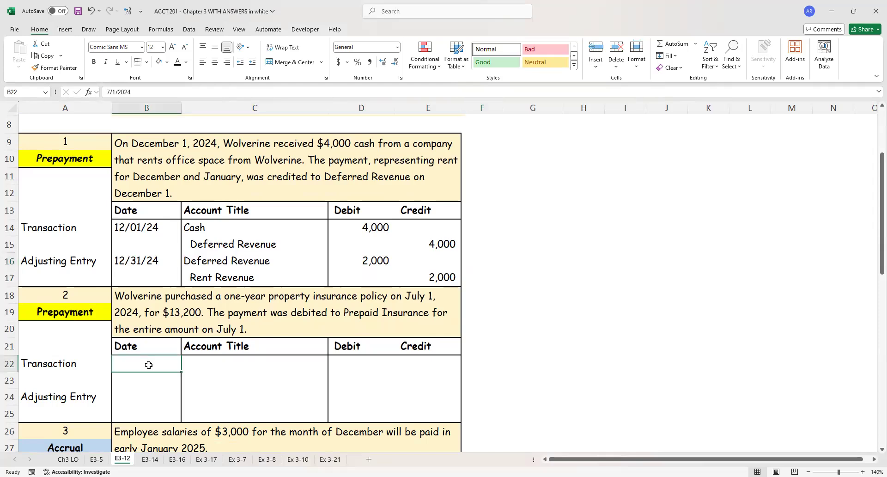
pyautogui.click(177, 66)
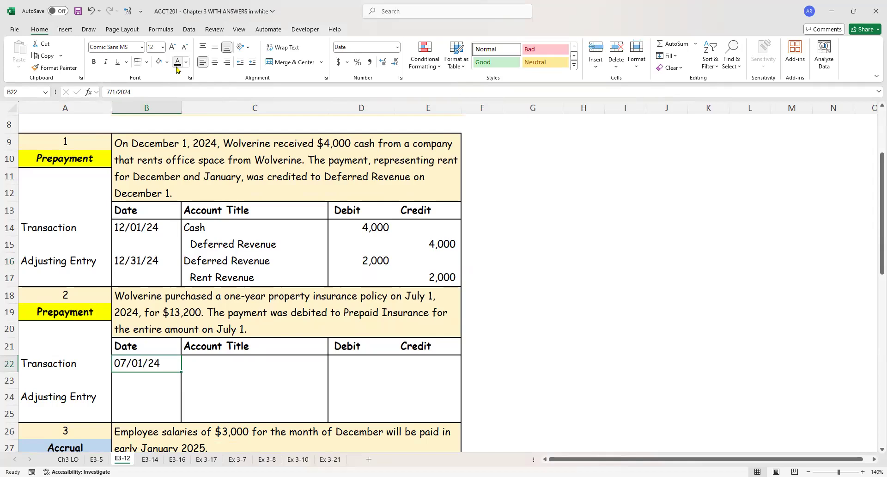
pyautogui.click(195, 381)
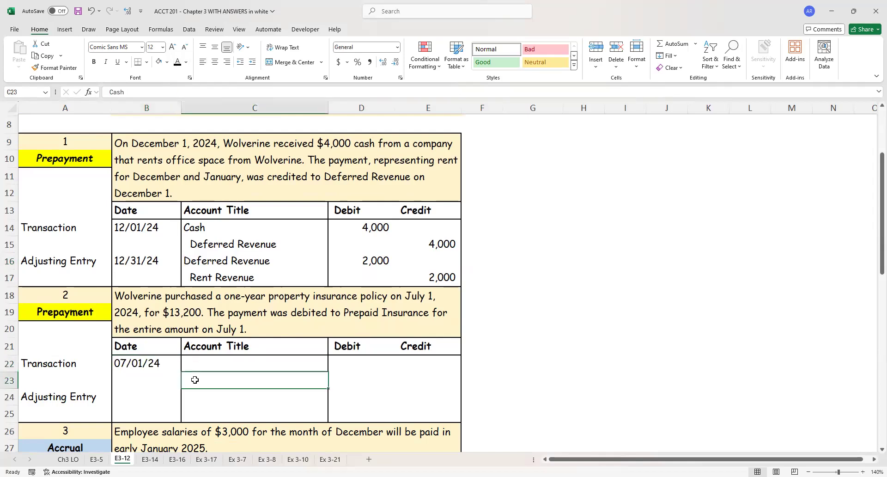
pyautogui.click(177, 66)
# Change the font to black for problem 2's transaction amounts in D22:E23 and the debit account title in C22.
pyautogui.moveTo(361, 363); pyautogui.dragTo(417, 372)
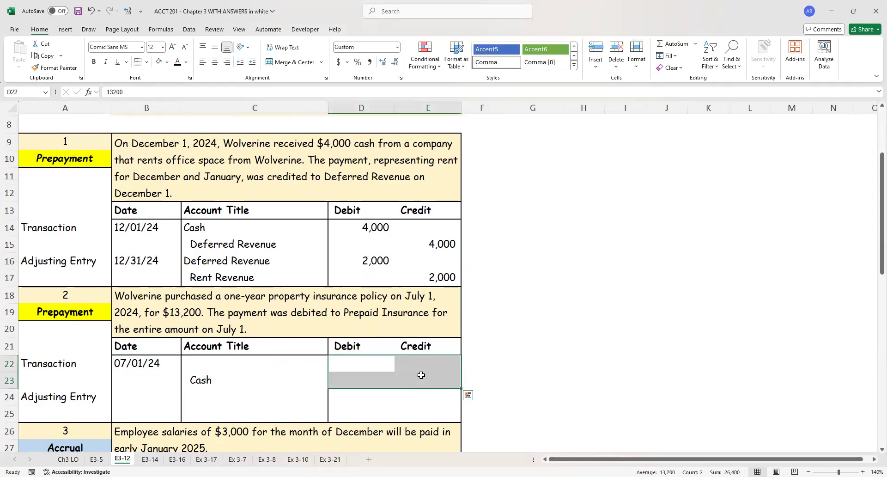
pyautogui.click(178, 62)
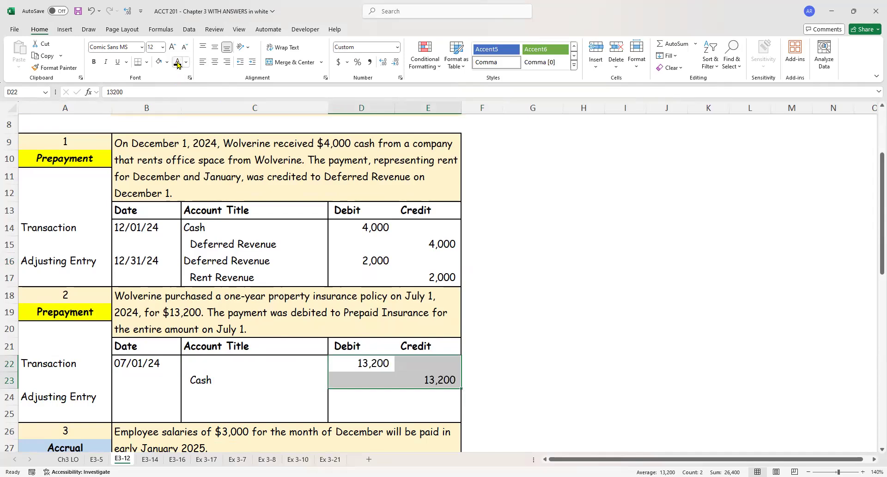
pyautogui.click(206, 362)
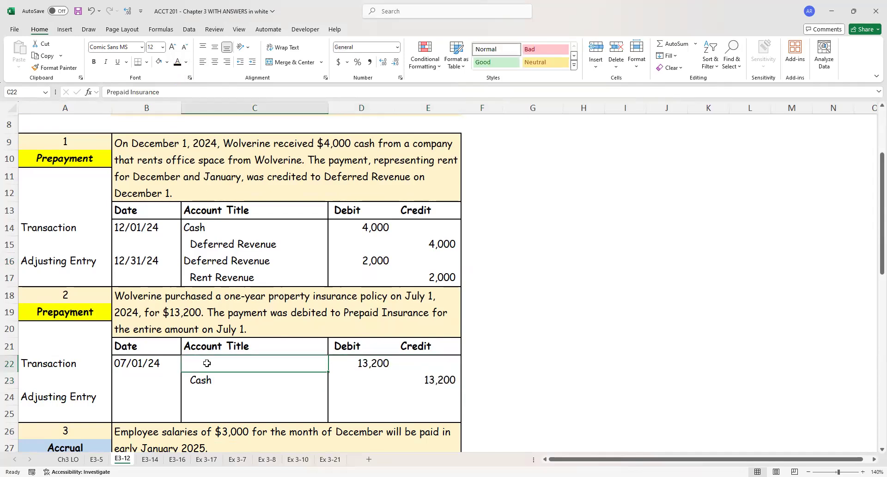
pyautogui.click(178, 63)
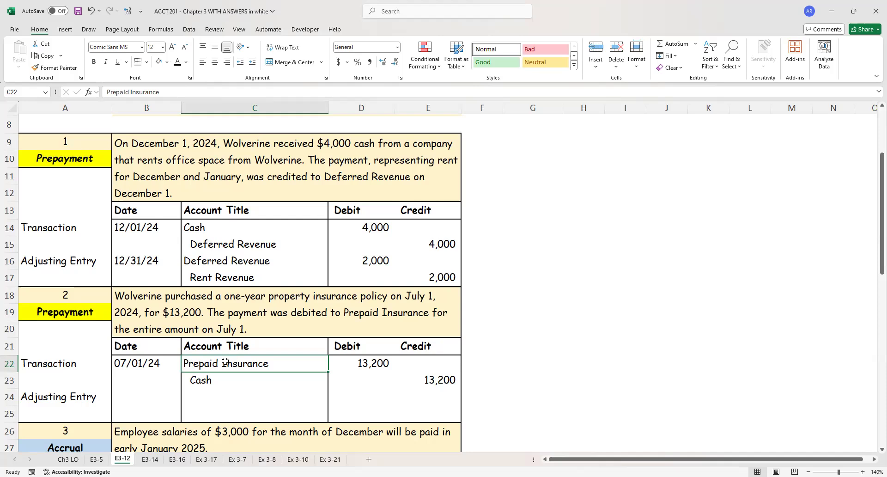
# Reveal problem 2's adjusting entry date in B24 and credit account title in C25 with black font.
pyautogui.click(147, 396)
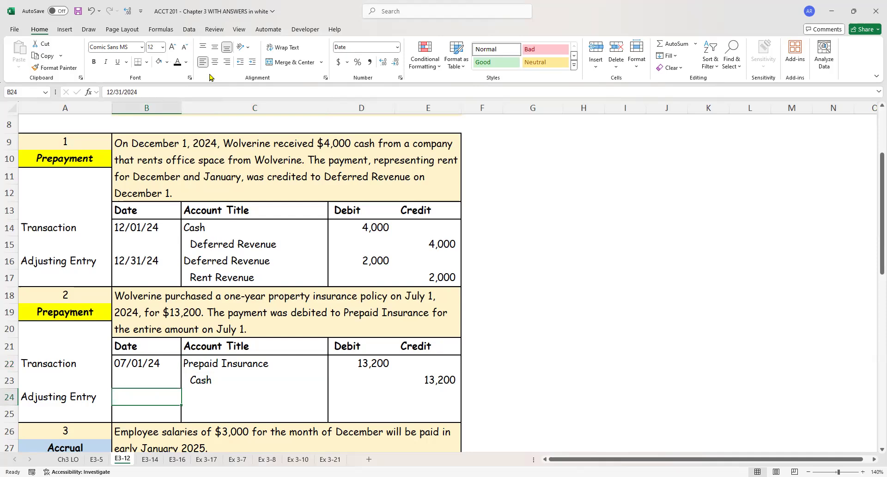
pyautogui.click(179, 64)
pyautogui.click(270, 409)
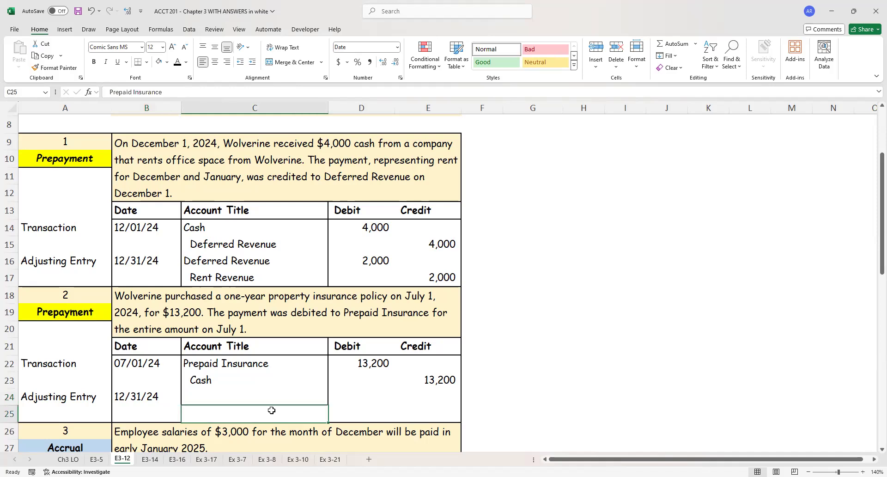
pyautogui.click(177, 65)
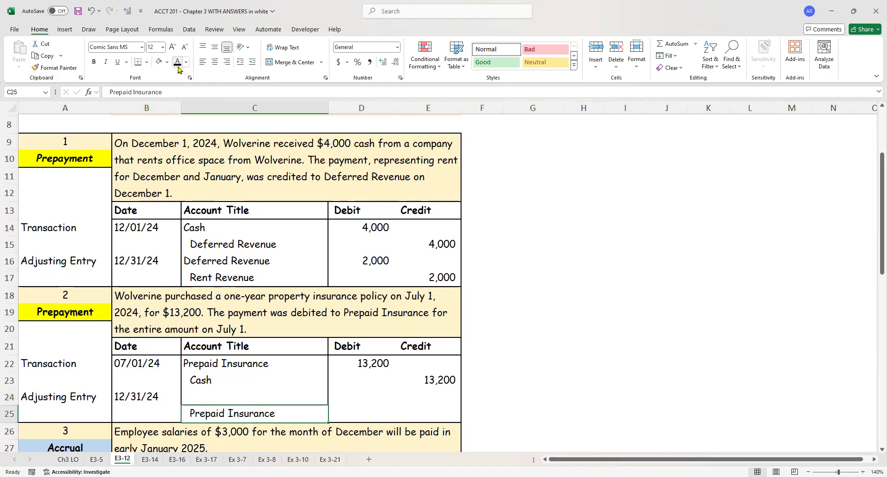
# Set the font to black for problem 2's adjusting amounts in D24:E25 and the debit account title in C24.
pyautogui.moveTo(376, 398); pyautogui.dragTo(431, 411)
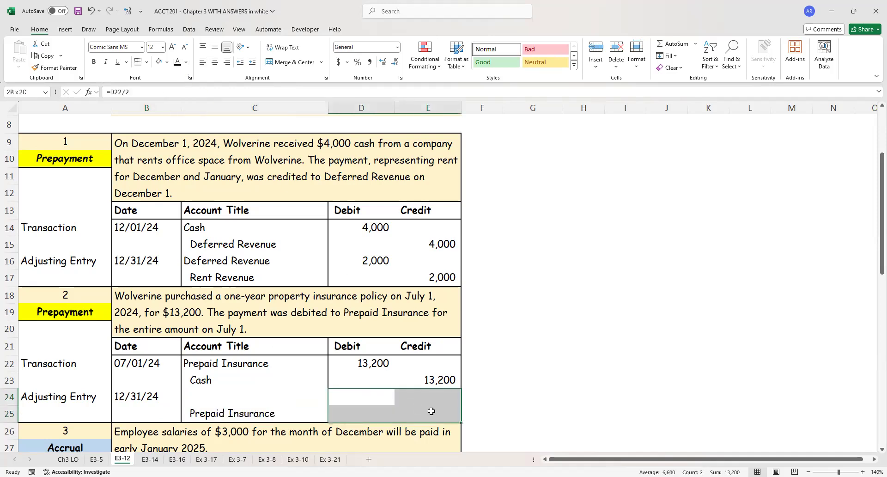
pyautogui.click(178, 64)
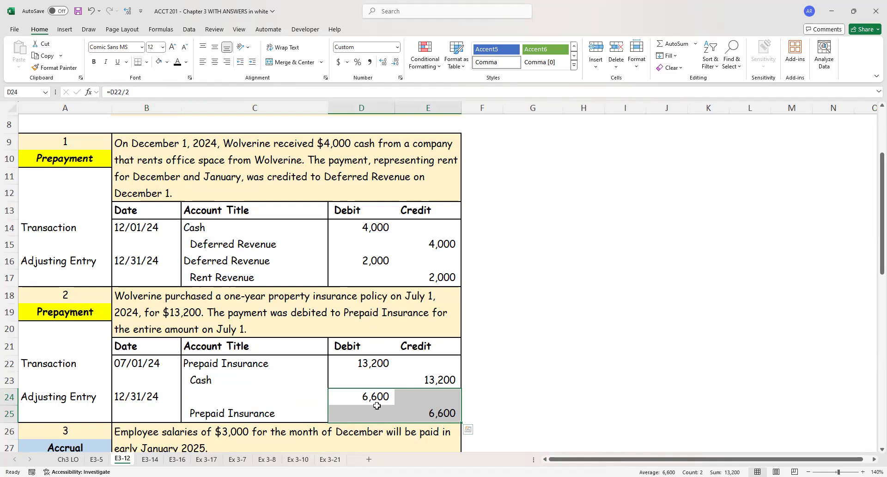
pyautogui.click(255, 402)
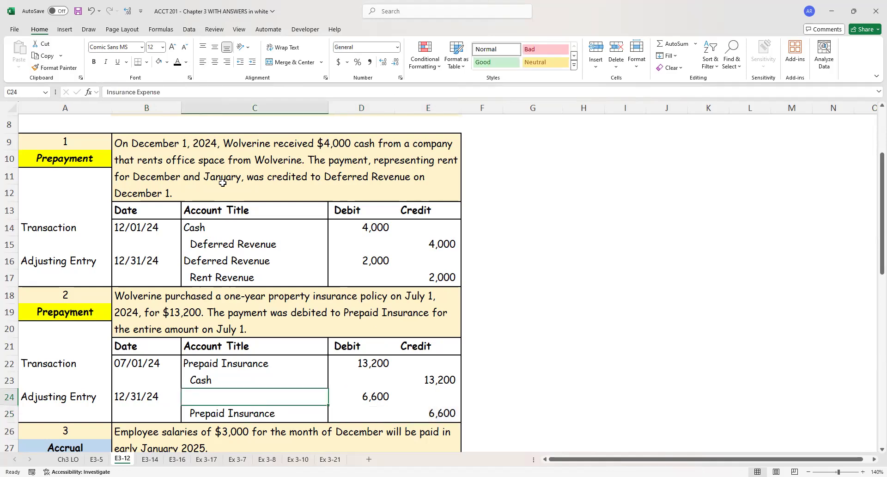
pyautogui.click(179, 65)
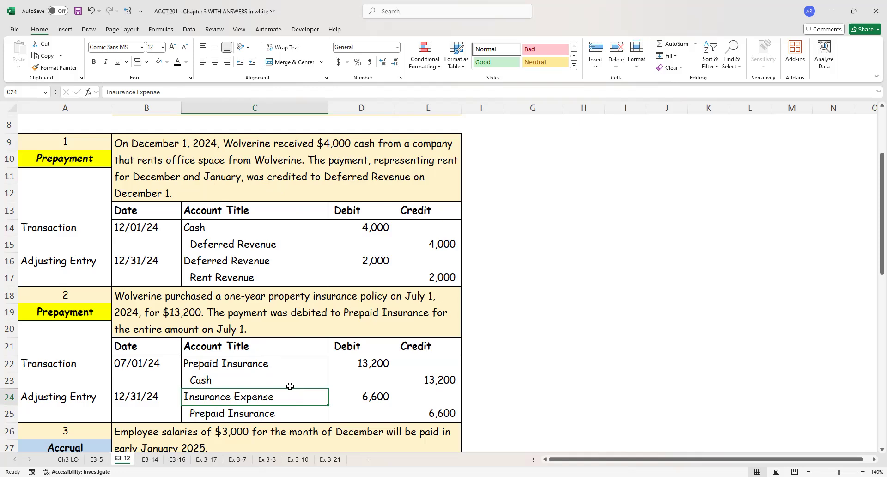
pyautogui.click(280, 274)
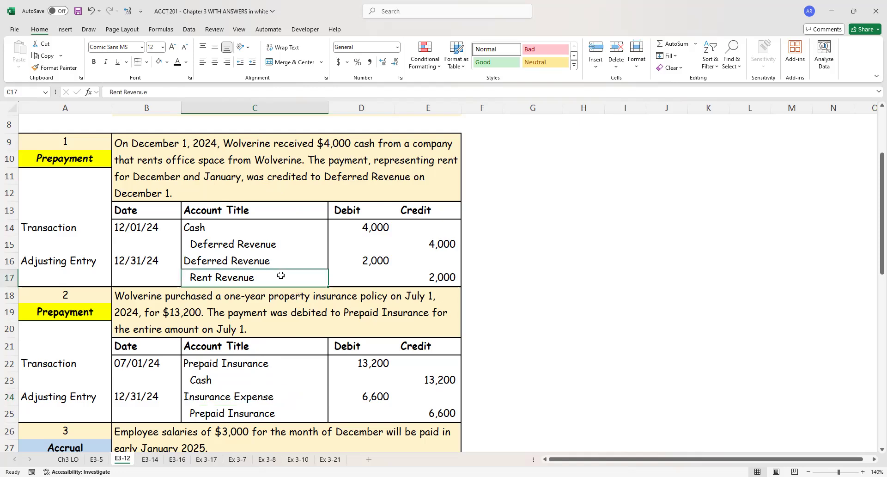
# Fill problem 1's Rent Revenue cell C17 and problem 2's Insurance Expense cell C24 with light orange.
pyautogui.click(167, 63)
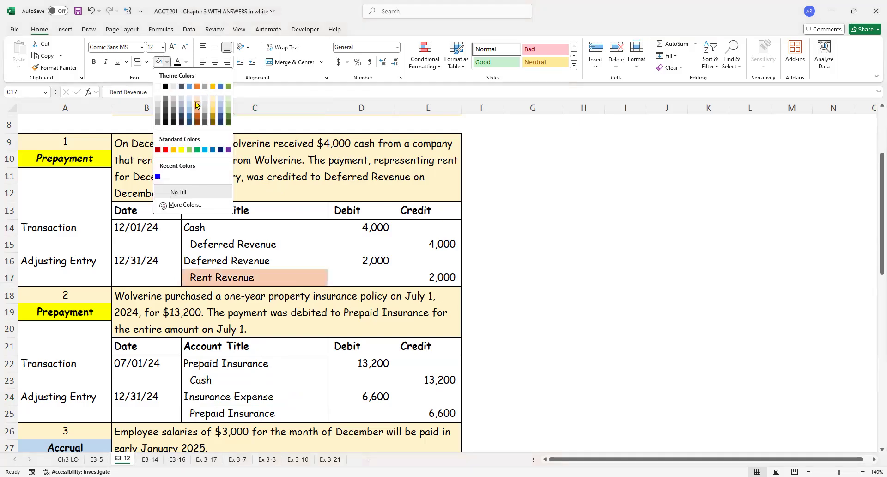
pyautogui.click(195, 102)
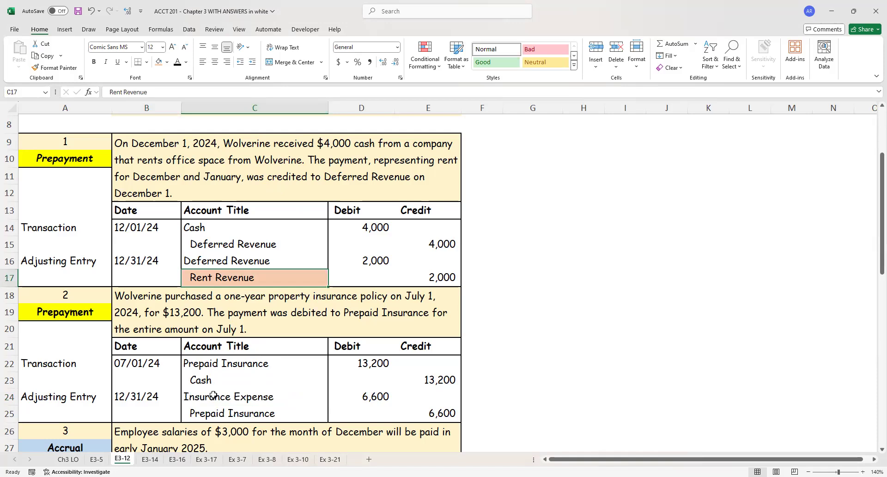
pyautogui.click(213, 396)
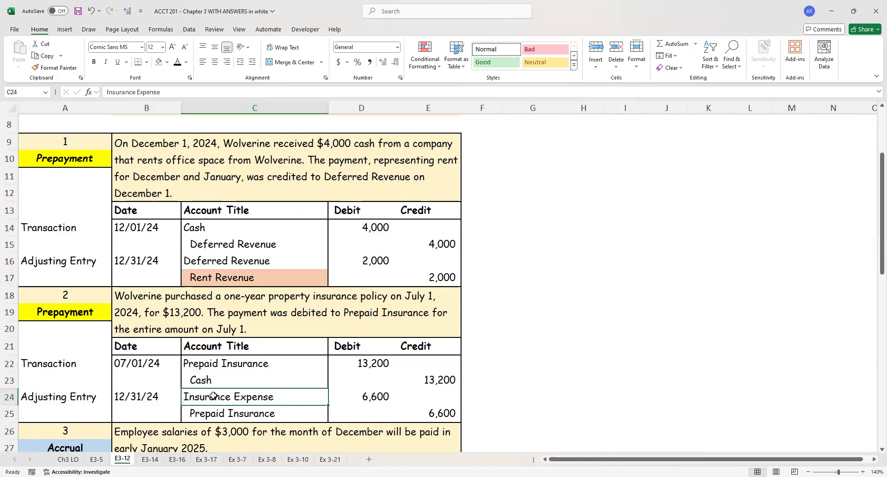
pyautogui.click(159, 63)
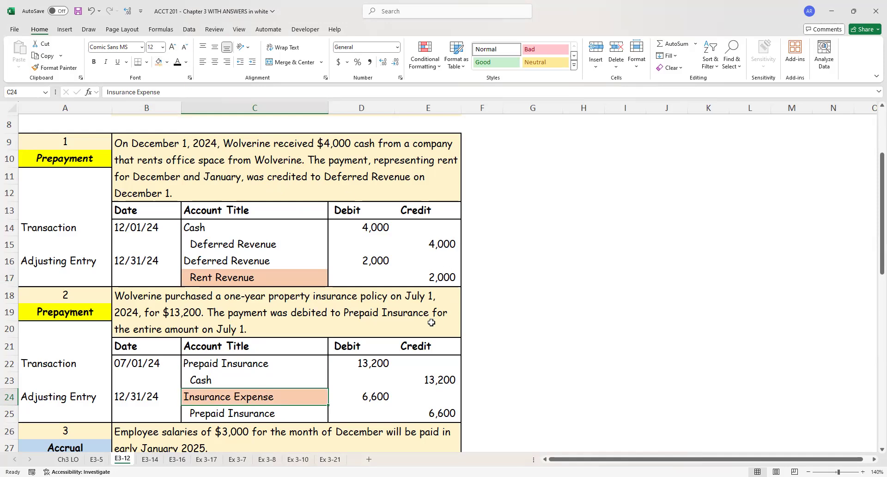
# Turn the font black for problem 3's adjusting entry date in B29 and debit account title in C29.
pyautogui.scroll(-4, 431, 322)
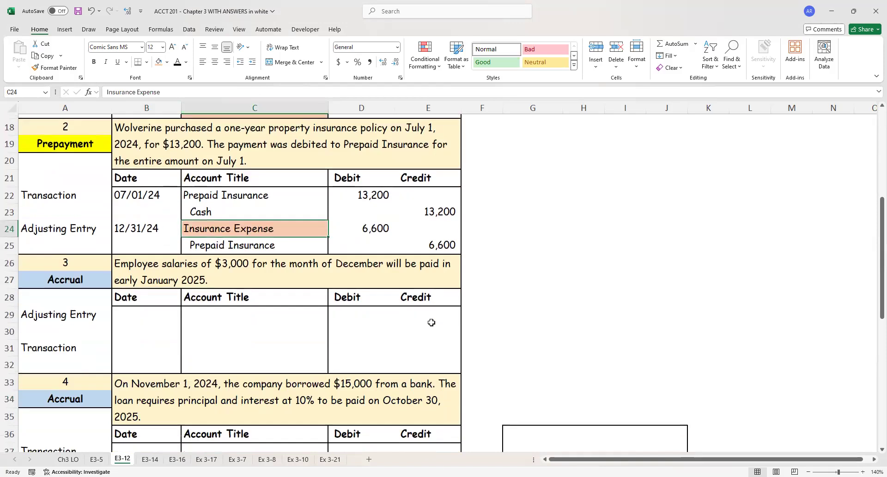
pyautogui.scroll(-1, 431, 322)
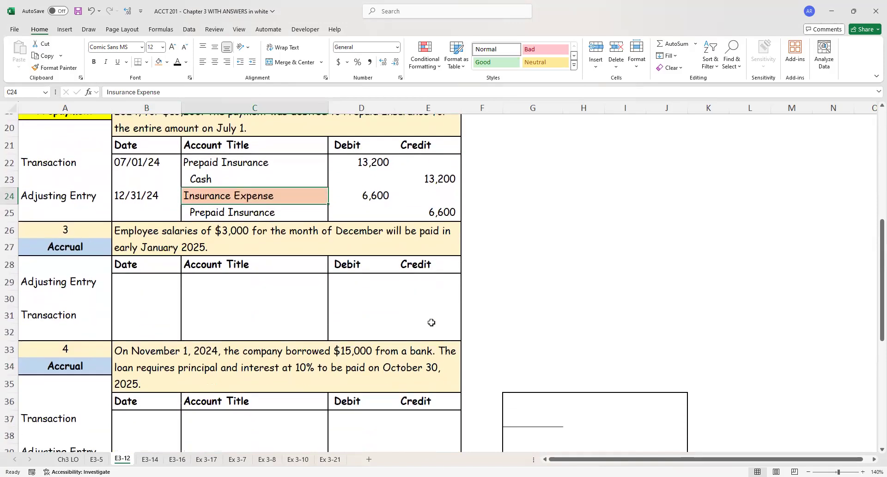
pyautogui.click(344, 242)
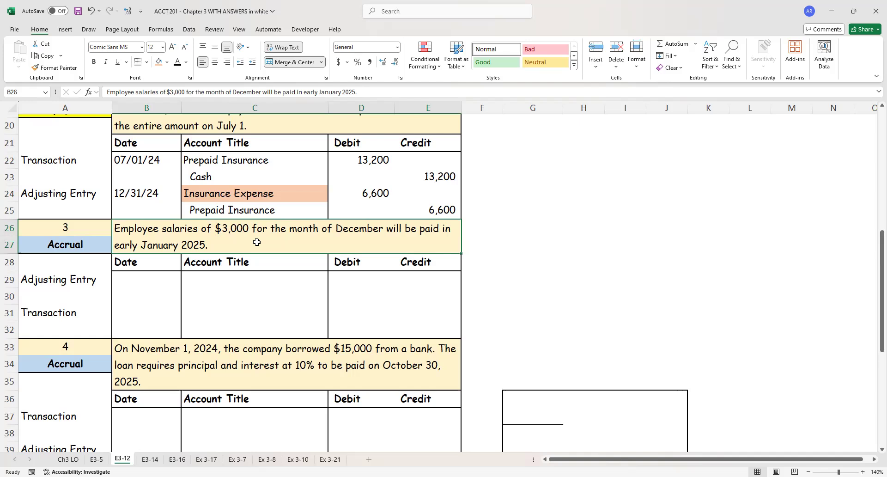
pyautogui.click(163, 278)
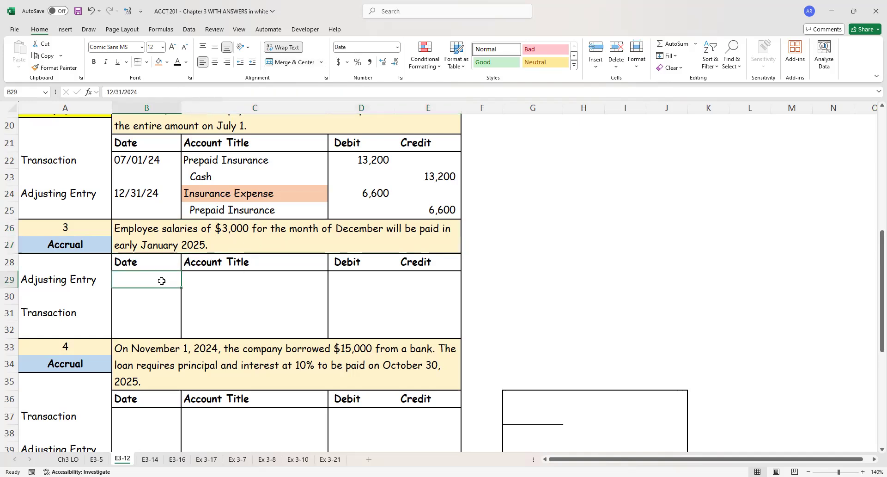
pyautogui.click(177, 63)
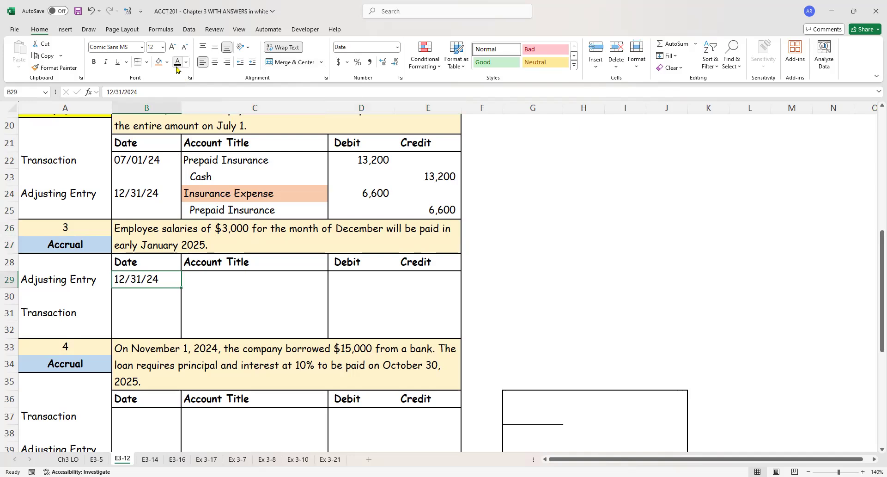
pyautogui.click(203, 282)
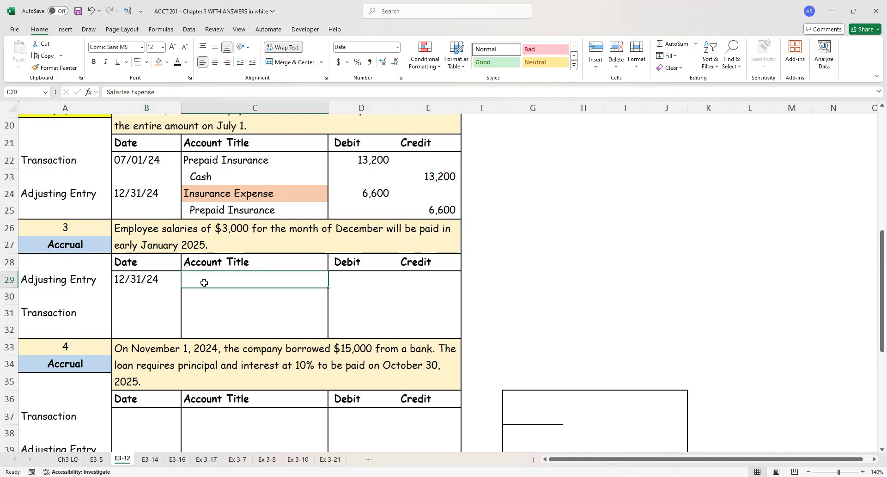
pyautogui.click(178, 65)
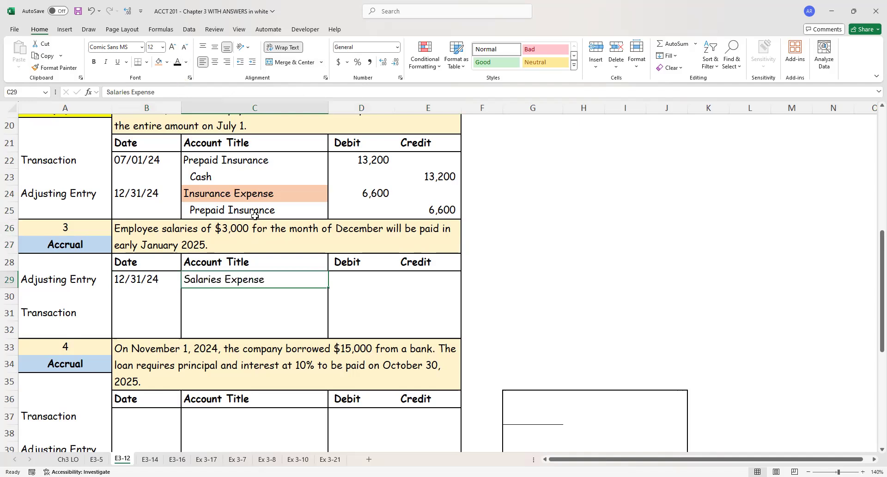
# Reveal problem 3's adjusting credit account title in C30 and amounts in D29:E30 with black font.
pyautogui.click(244, 294)
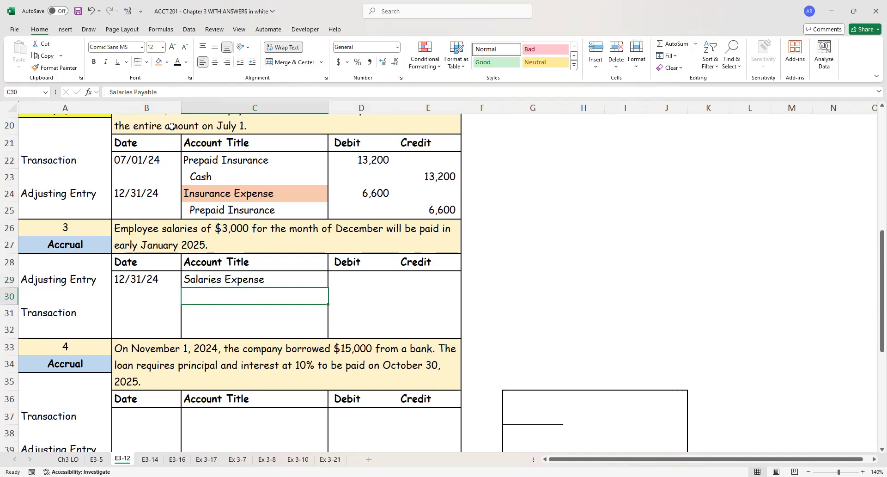
pyautogui.click(177, 67)
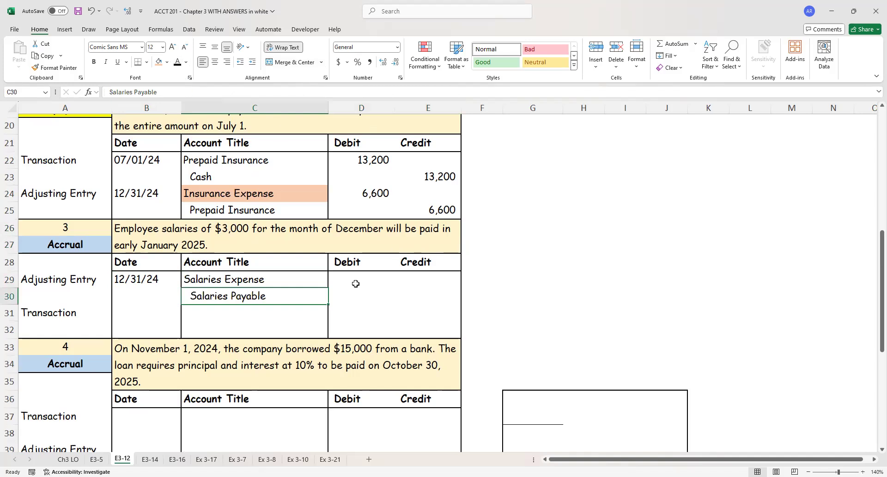
pyautogui.moveTo(357, 281); pyautogui.dragTo(430, 295)
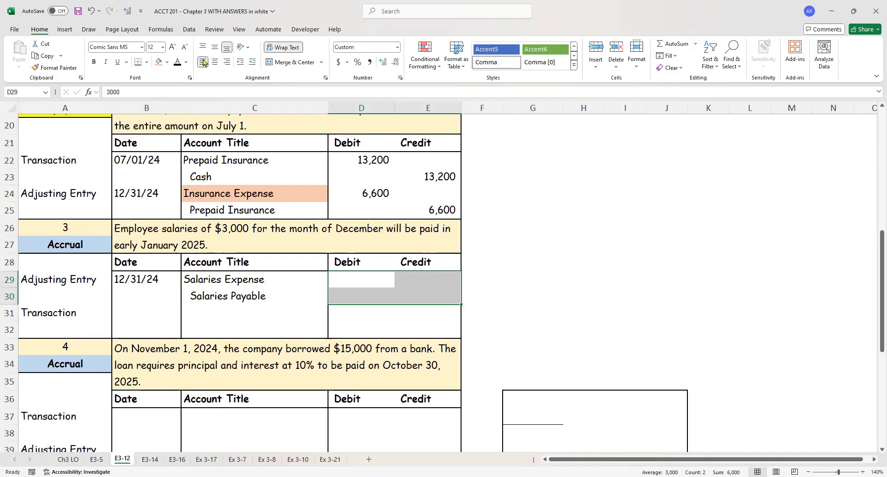
pyautogui.click(177, 63)
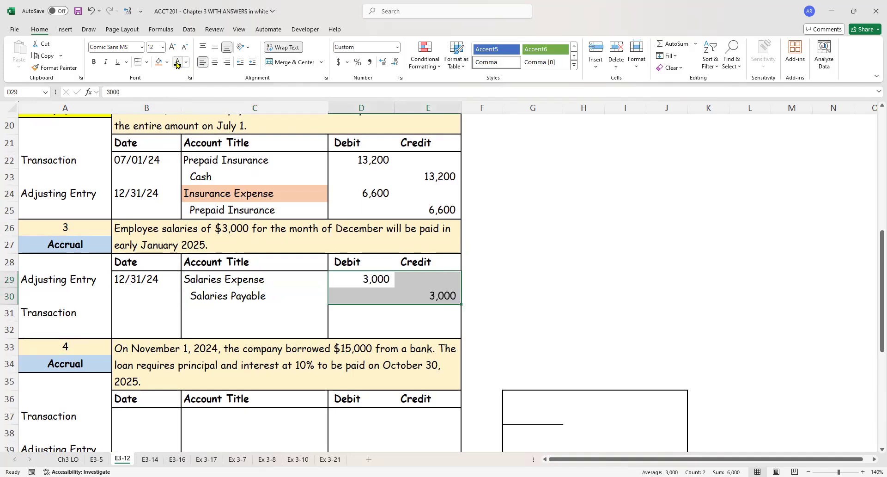
# Make the font black for problem 3's transaction date in B31 and debit account title in C31.
pyautogui.click(133, 312)
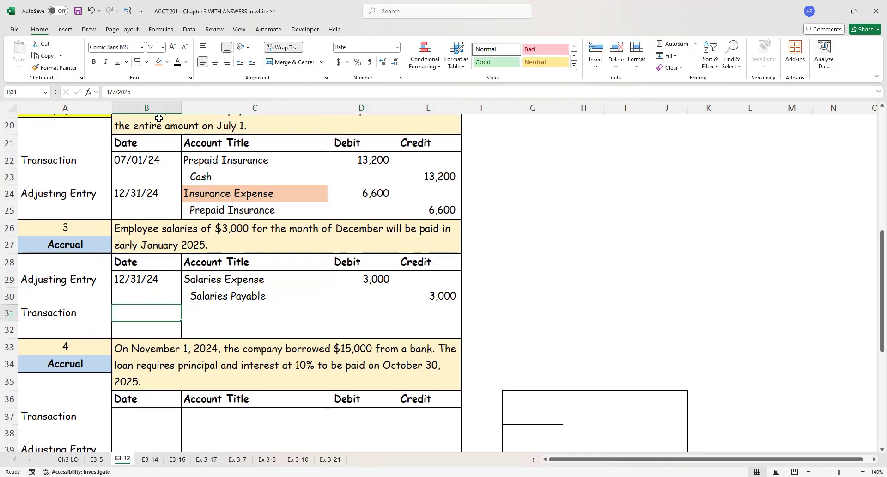
pyautogui.click(177, 67)
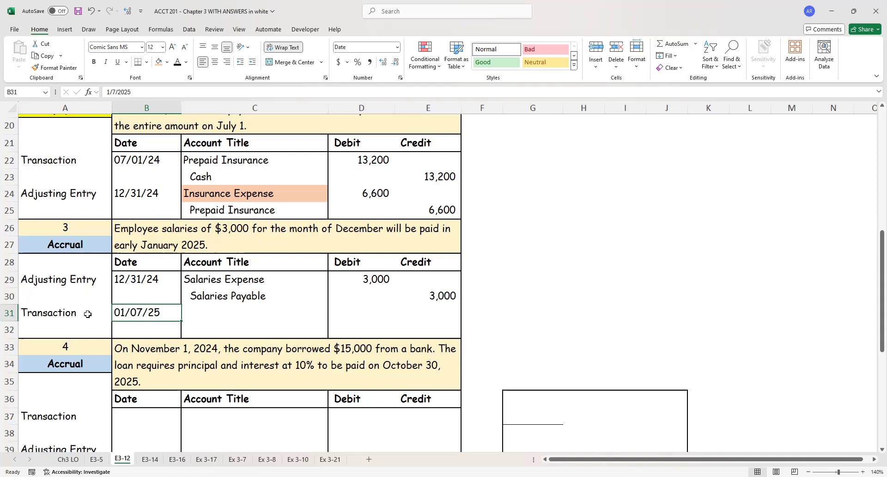
pyautogui.click(215, 312)
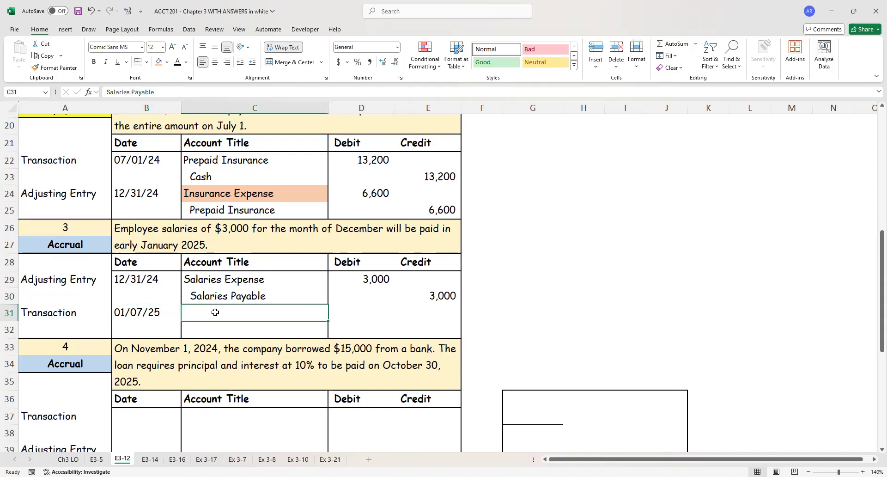
pyautogui.click(177, 64)
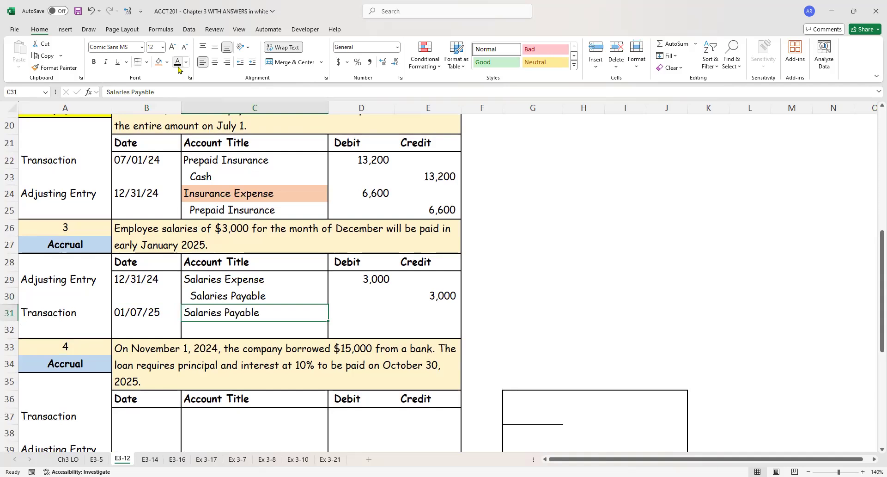
# Set the font to black for problem 3's transaction credit account title in C32 and amounts in D31:E32.
pyautogui.click(271, 328)
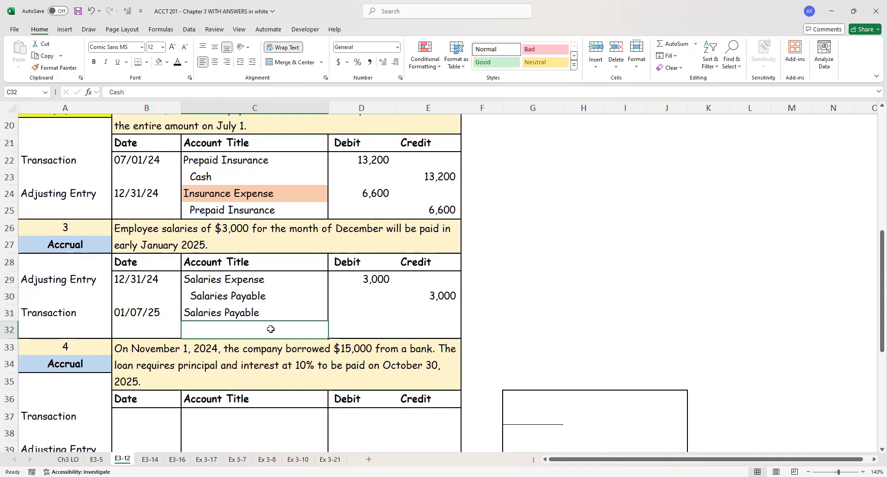
pyautogui.click(178, 64)
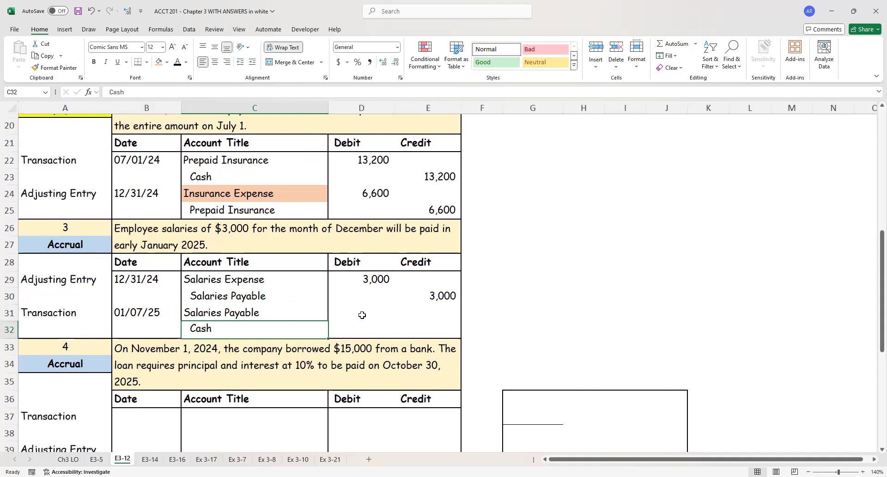
pyautogui.moveTo(356, 315); pyautogui.dragTo(445, 330)
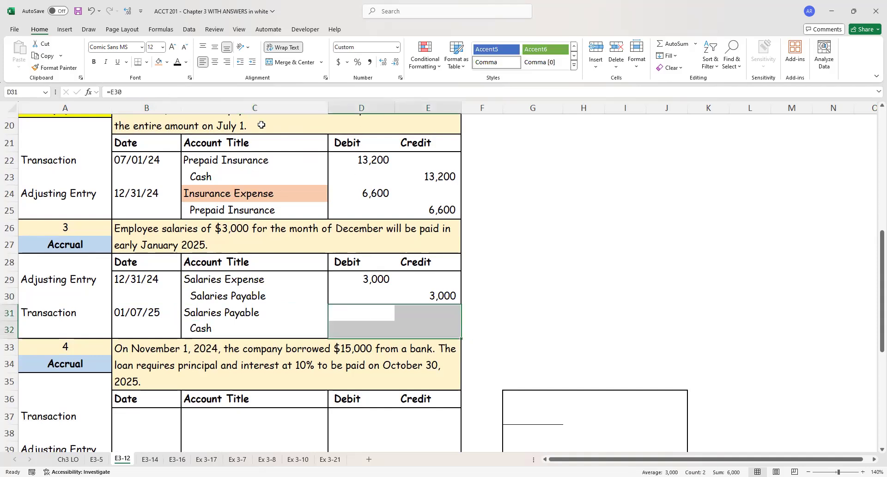
pyautogui.click(179, 65)
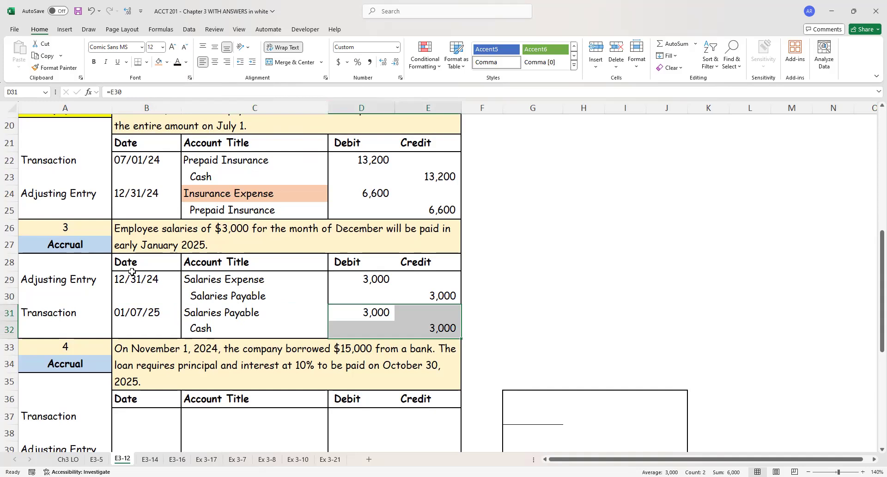
# Highlight problem 3's Salaries Expense cell C29 with the same light orange fill.
pyautogui.click(211, 276)
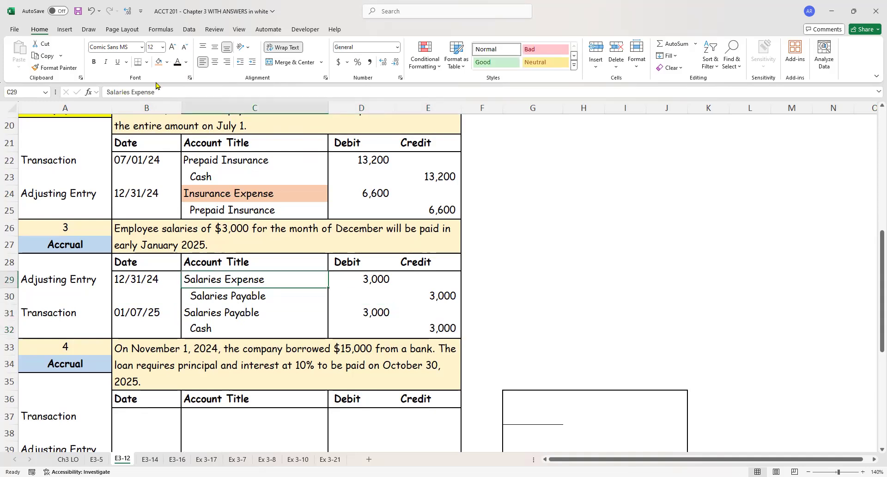
pyautogui.click(159, 66)
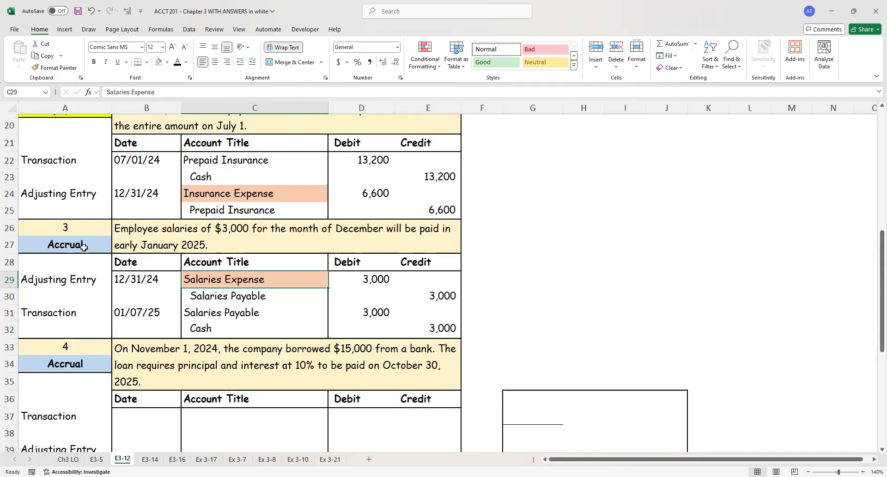
# Change the font to black for problem 4's transaction date in B37 and debit account title in C37.
pyautogui.scroll(4, 154, 213)
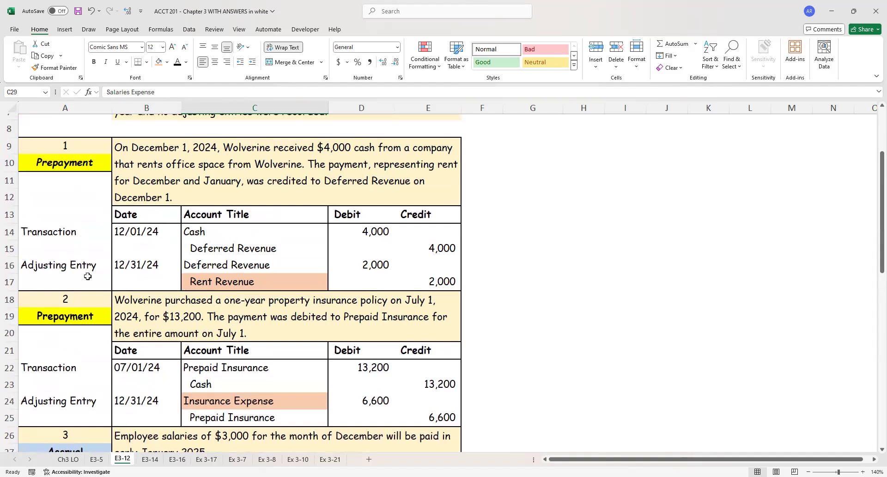
pyautogui.scroll(-3, 137, 335)
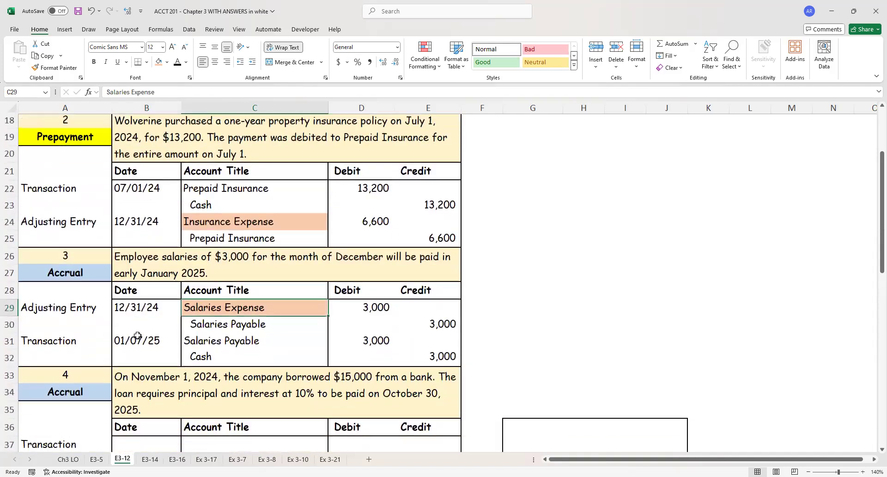
pyautogui.scroll(-2, 137, 335)
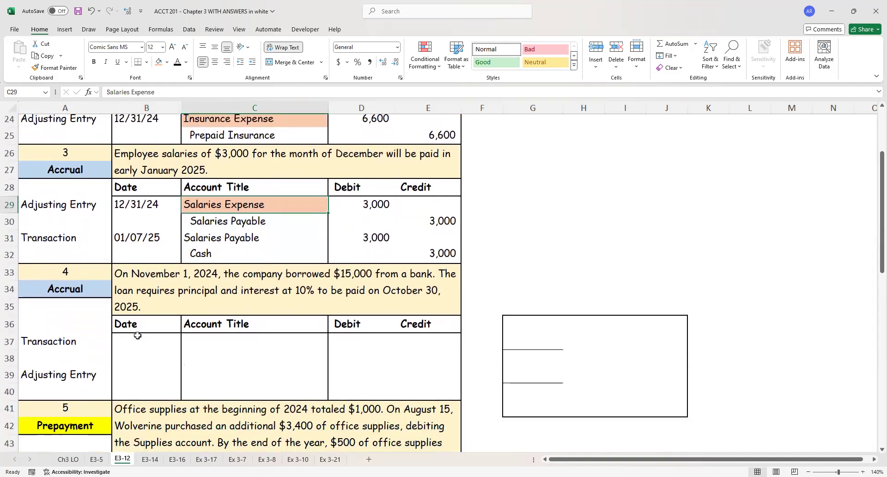
pyautogui.click(172, 285)
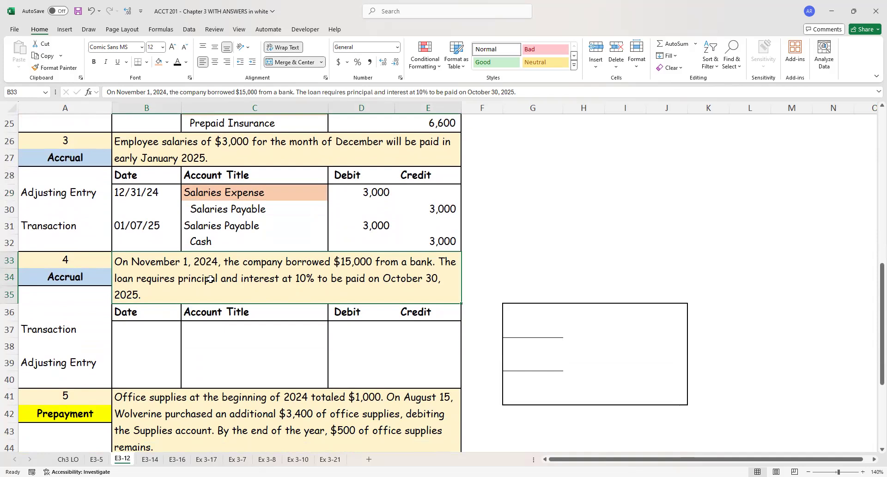
pyautogui.click(156, 333)
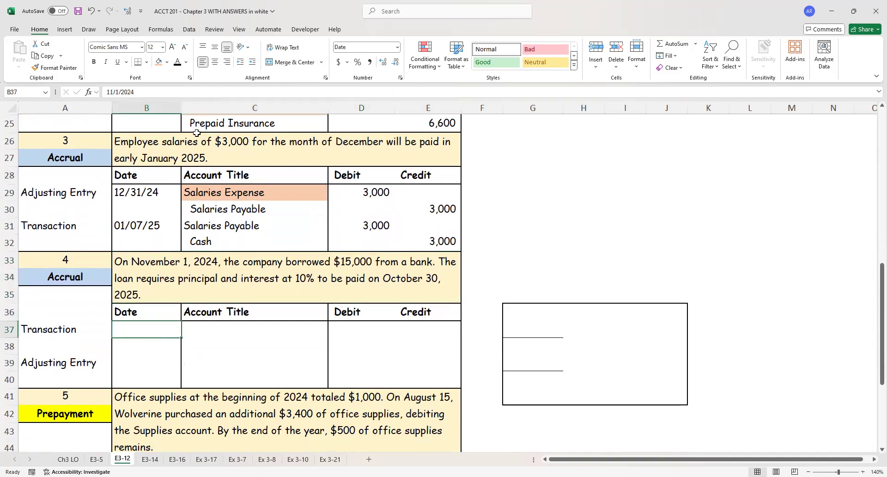
pyautogui.click(176, 62)
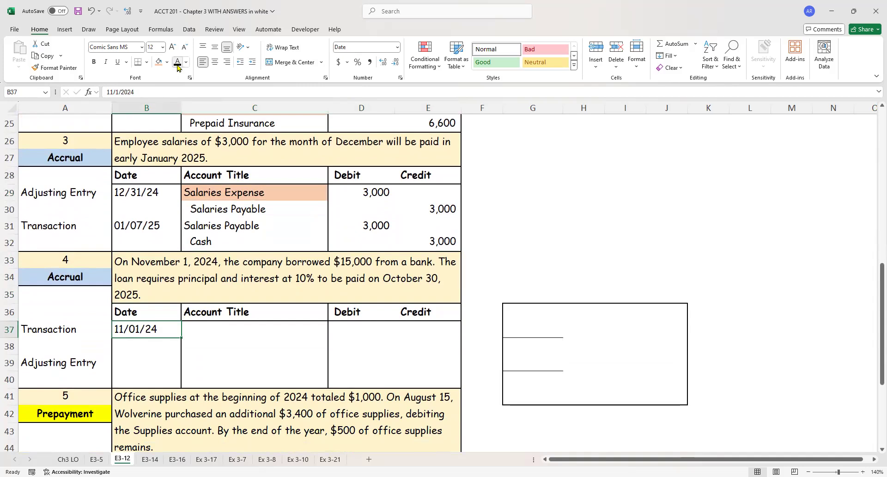
pyautogui.click(238, 330)
pyautogui.click(177, 62)
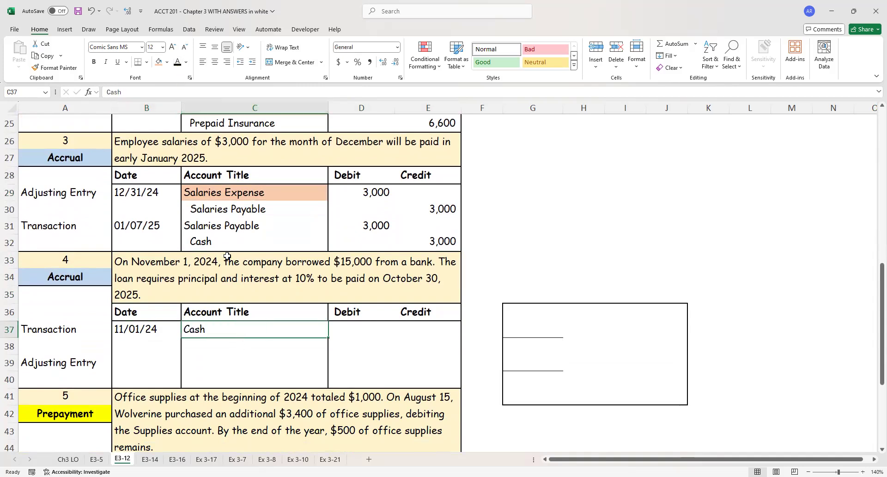
# Reveal problem 4's transaction credit account title in C38 and amounts in D37:E38 with black font.
pyautogui.click(210, 341)
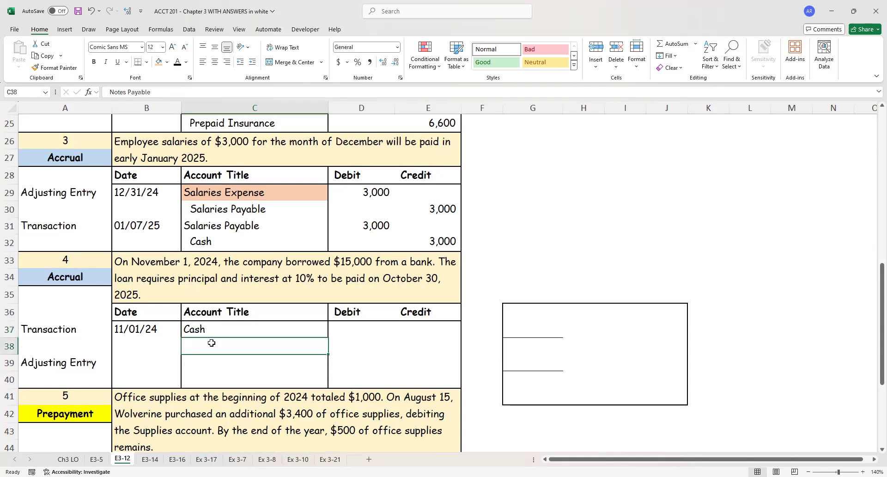
pyautogui.click(177, 62)
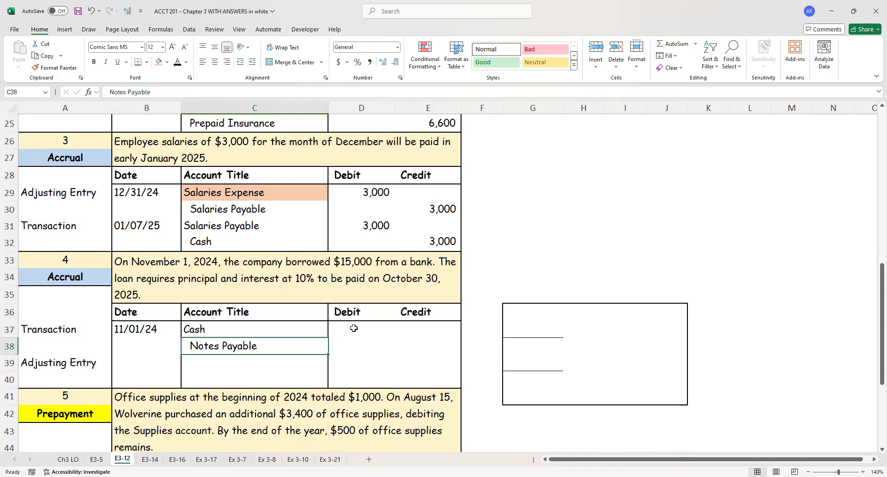
pyautogui.moveTo(353, 328); pyautogui.dragTo(406, 343)
pyautogui.click(178, 63)
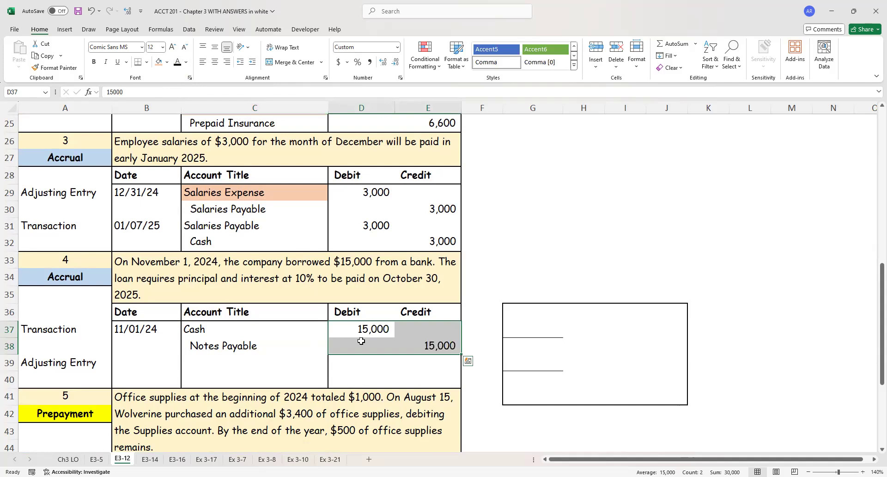
# Set the font to black for the principal amount in G36 and its Principal label in H36 of problem 4's interest calculation.
pyautogui.click(376, 325)
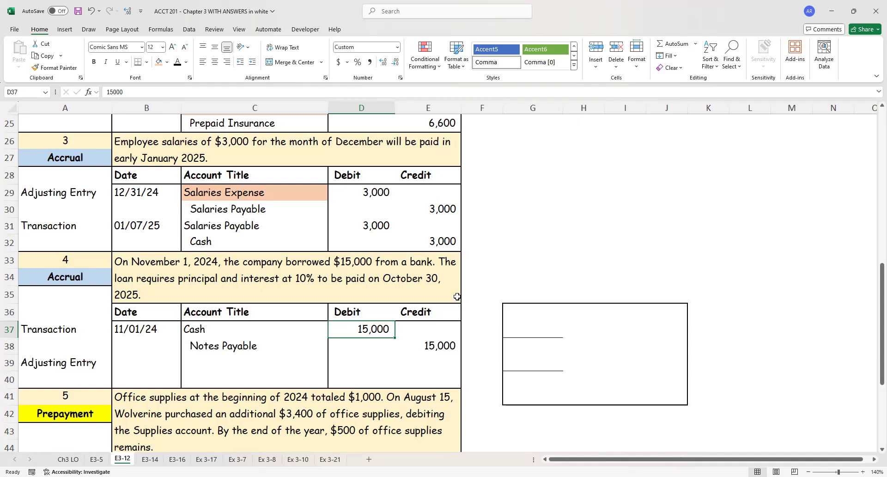
pyautogui.click(540, 316)
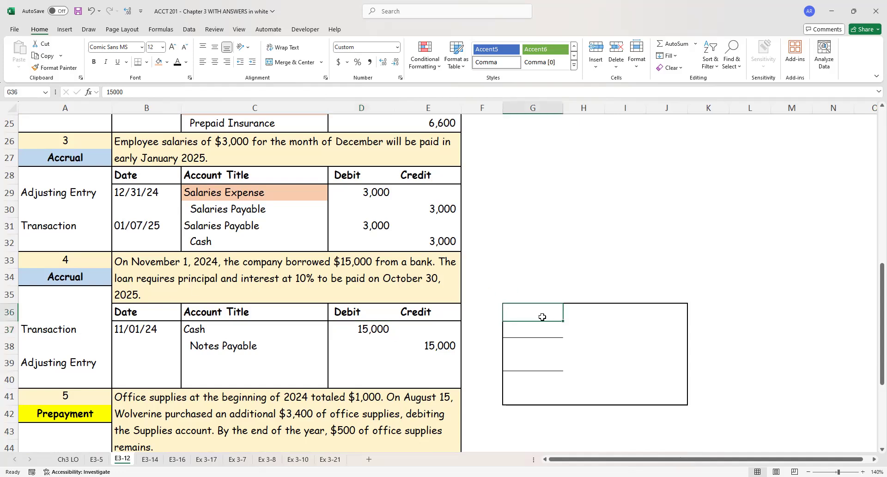
pyautogui.click(185, 64)
pyautogui.click(183, 67)
pyautogui.click(584, 316)
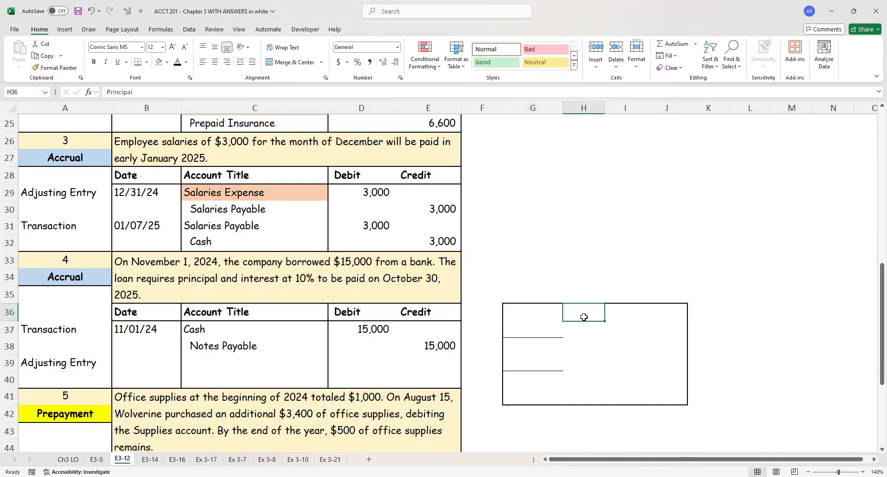
pyautogui.moveTo(584, 317)
pyautogui.mouseDown()
pyautogui.moveTo(526, 259)
pyautogui.moveTo(296, 118)
pyautogui.mouseUp()
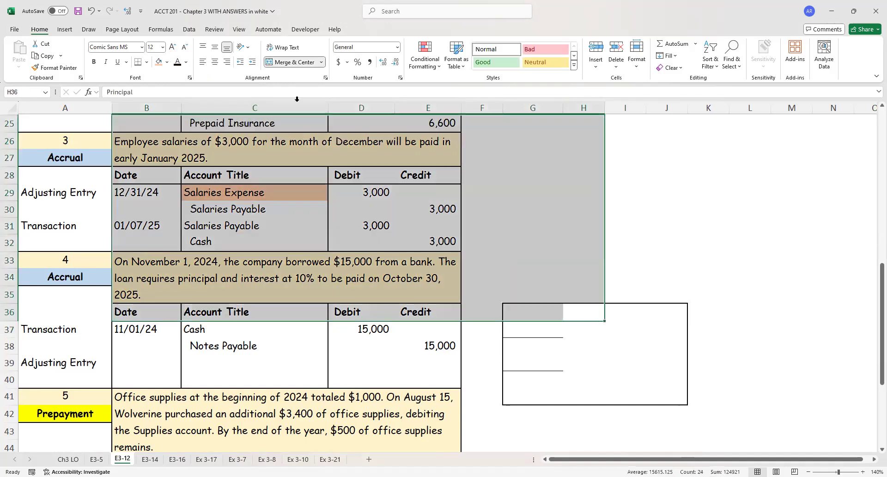
pyautogui.click(578, 315)
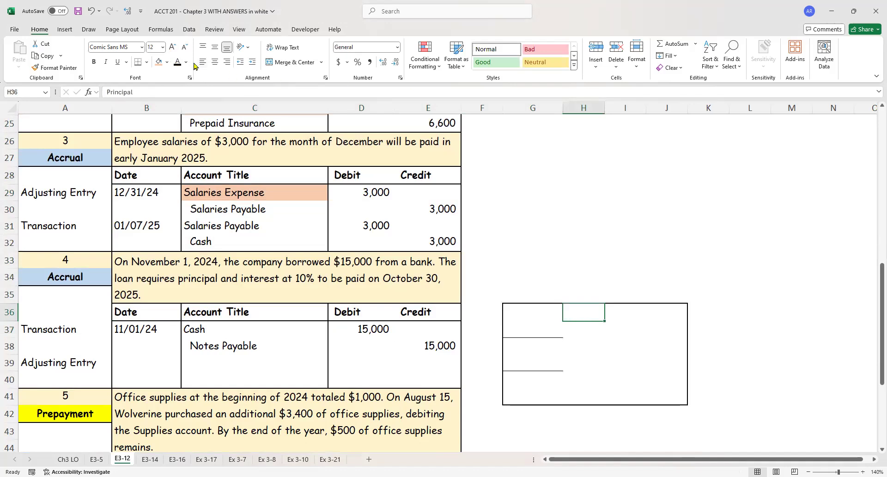
pyautogui.click(177, 61)
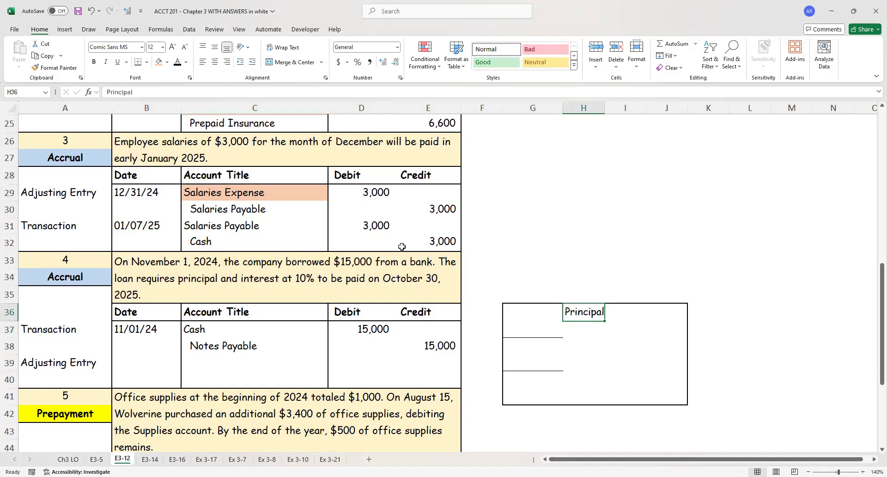
pyautogui.click(545, 313)
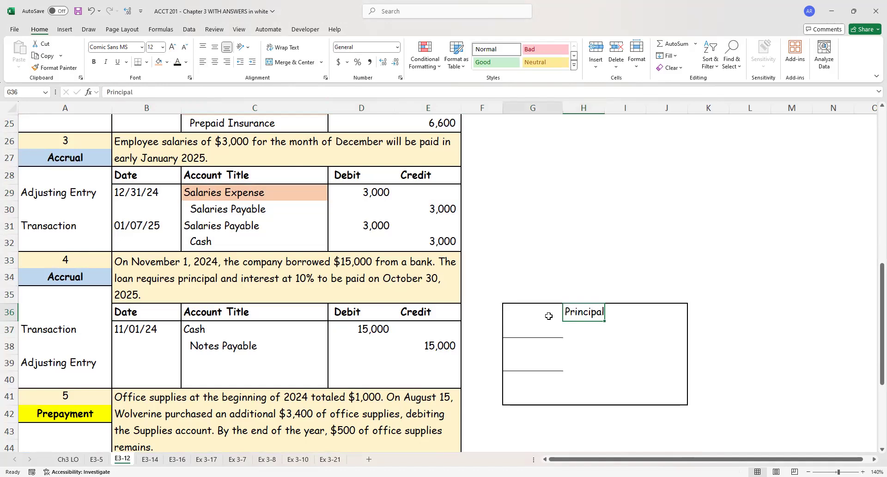
pyautogui.click(177, 61)
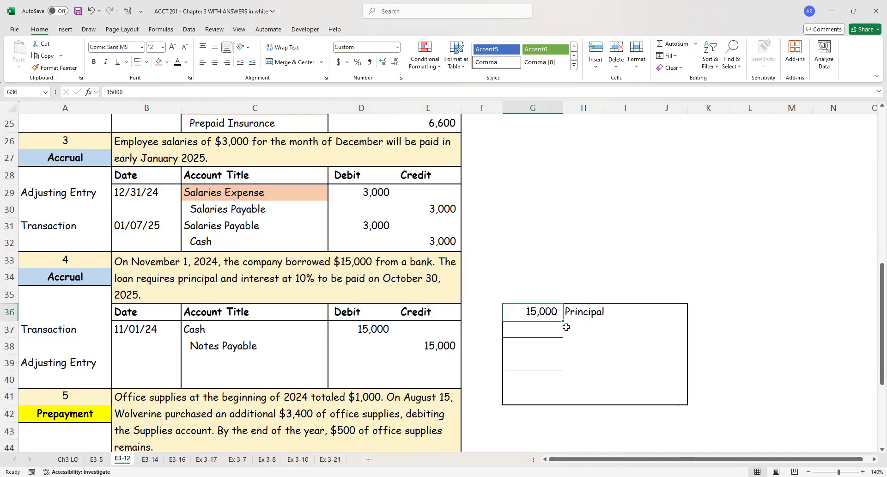
# Reveal the annual interest rate row in G37:H37 and the 12-month interest amount and label in G38:H38 with black font.
pyautogui.moveTo(552, 329); pyautogui.dragTo(590, 328)
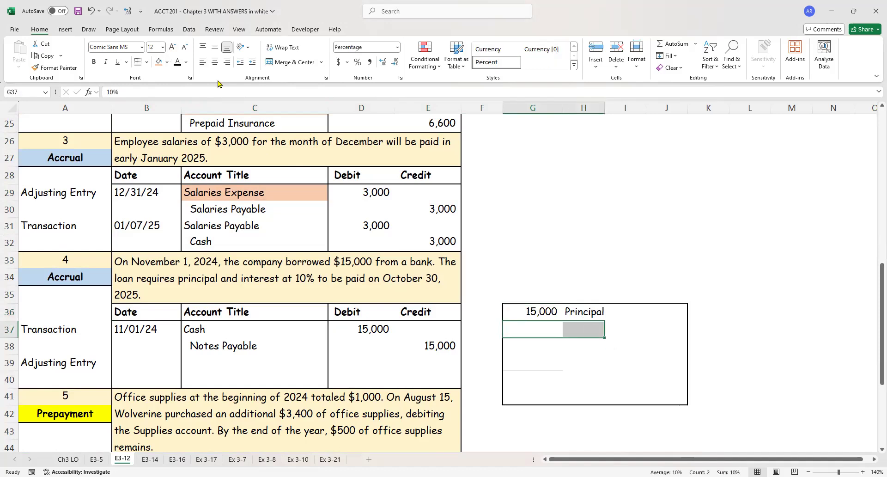
pyautogui.click(177, 62)
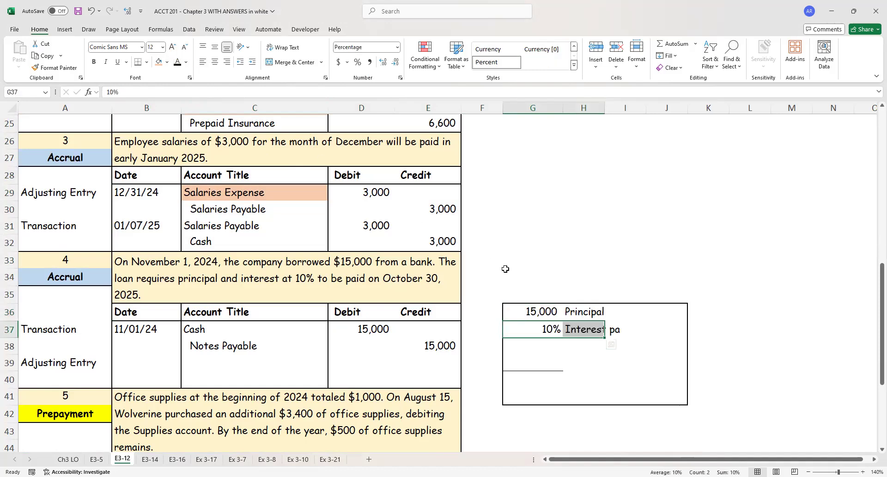
pyautogui.click(549, 344)
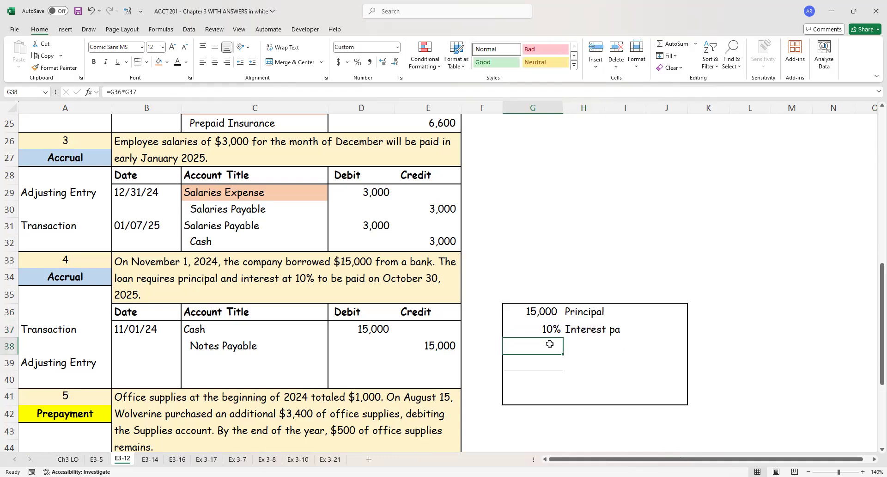
pyautogui.click(178, 64)
pyautogui.click(592, 347)
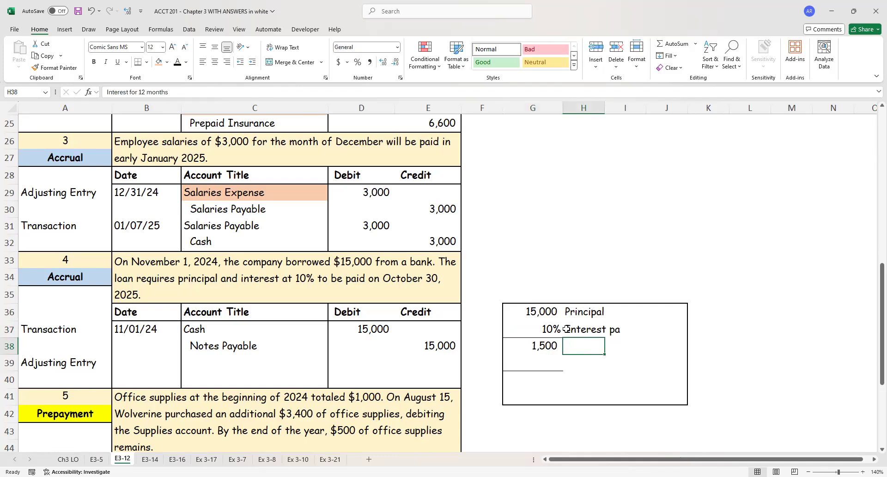
pyautogui.click(181, 63)
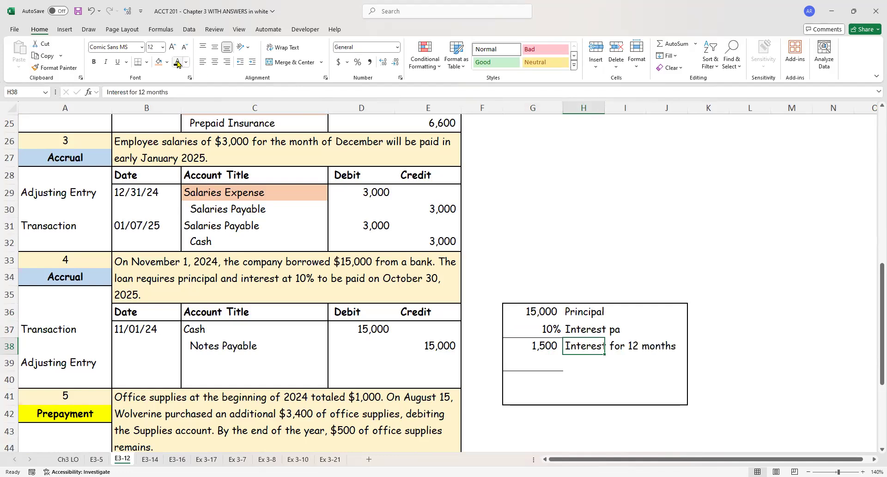
pyautogui.click(756, 337)
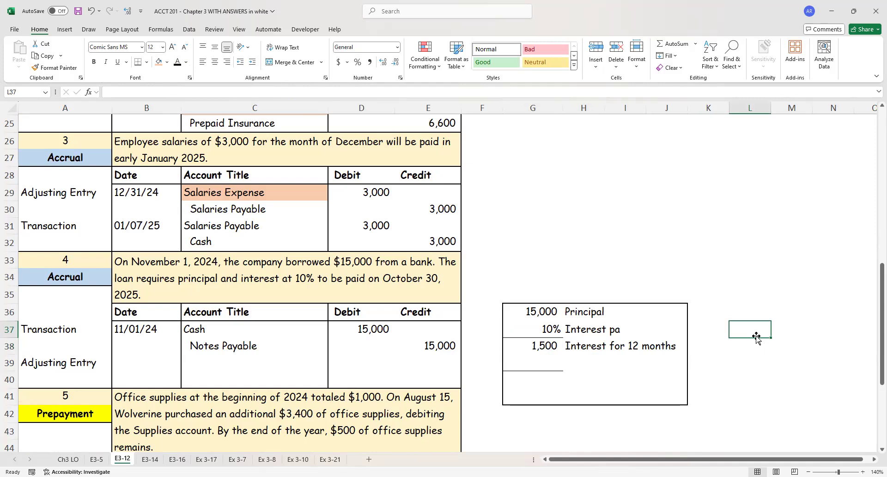
# Change the font to black for problem 4's adjusting entry date in B39.
pyautogui.click(172, 332)
pyautogui.click(160, 359)
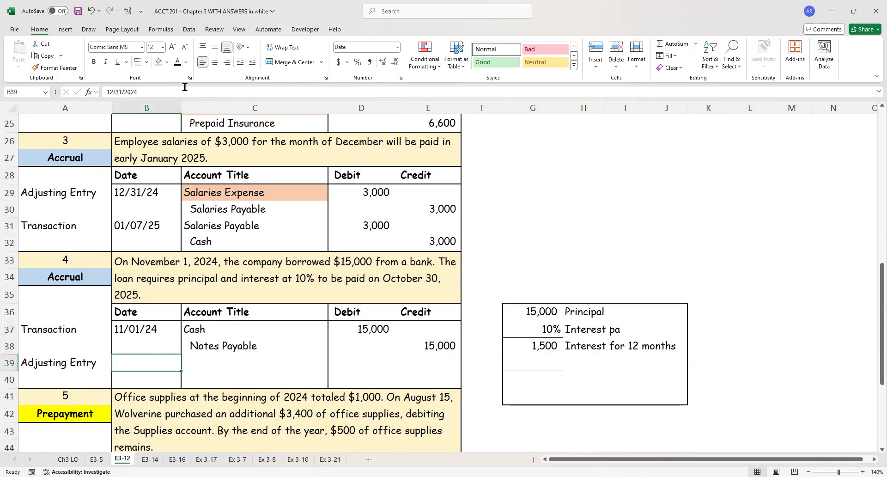
pyautogui.click(177, 64)
# Turn the 2/12 fraction in G39, the two-month interest in G40 and their labels in H39:H40 black.
pyautogui.click(531, 358)
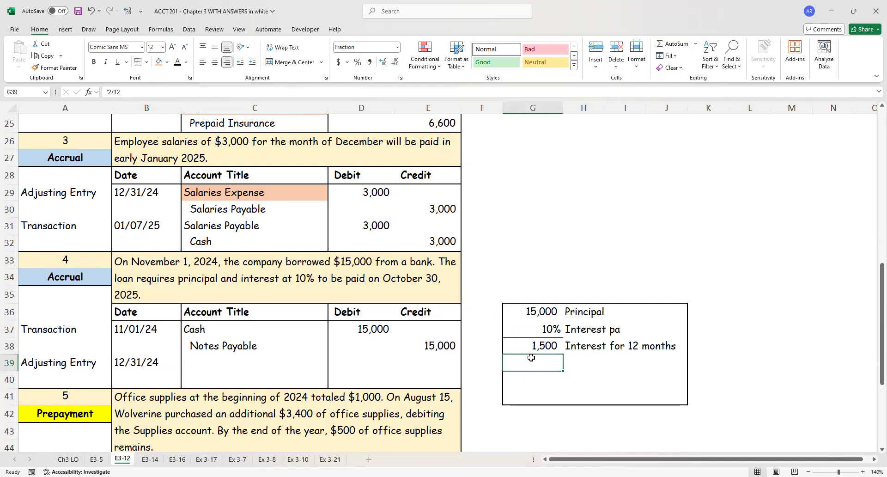
pyautogui.click(177, 64)
pyautogui.click(539, 376)
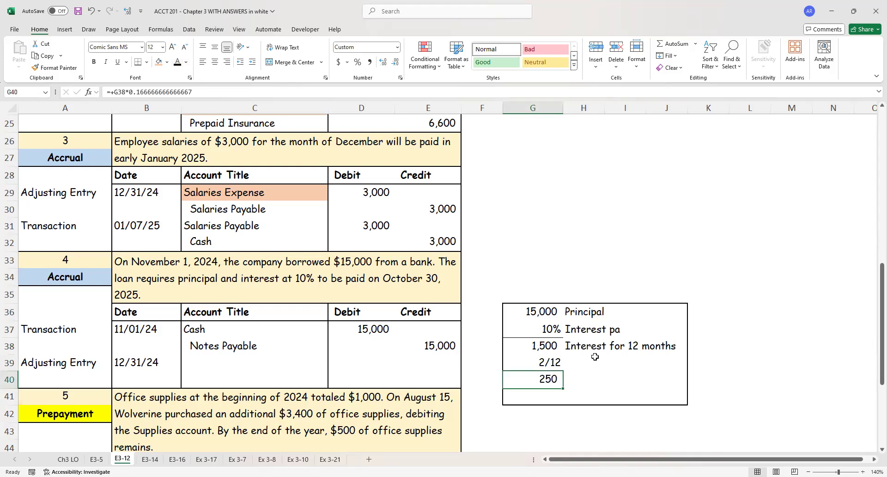
pyautogui.moveTo(592, 359); pyautogui.dragTo(589, 377)
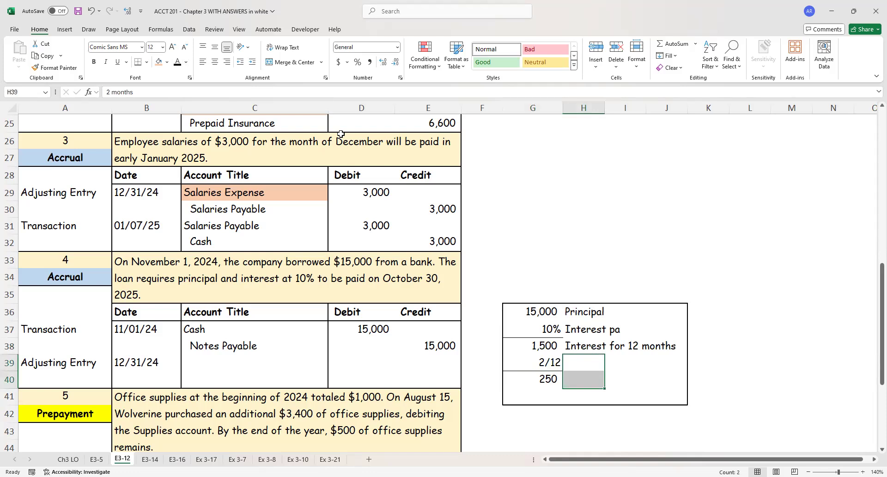
pyautogui.click(179, 65)
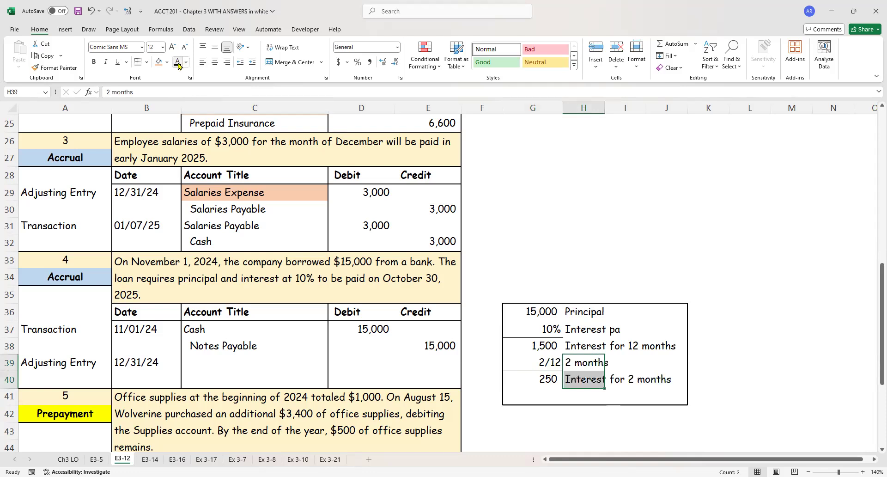
pyautogui.click(539, 382)
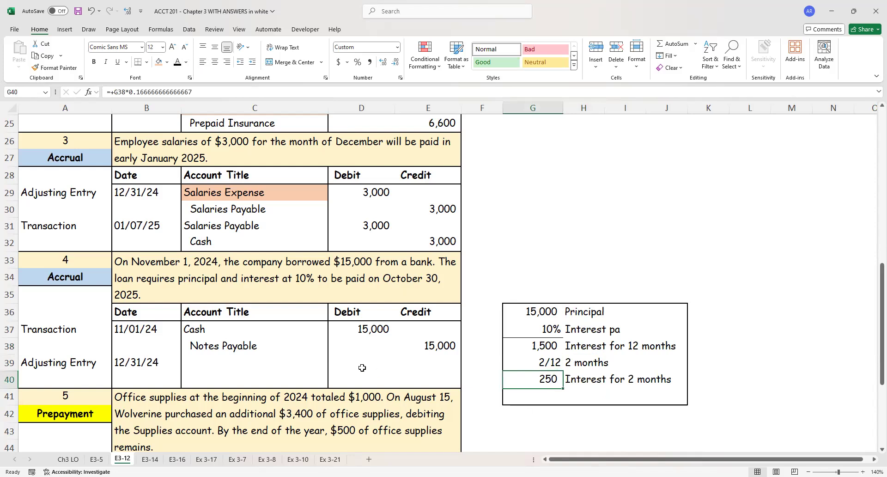
# Set the font to black for problem 4's adjusting entry amounts in D39:E40 and debit account title in C39.
pyautogui.moveTo(379, 365); pyautogui.dragTo(428, 378)
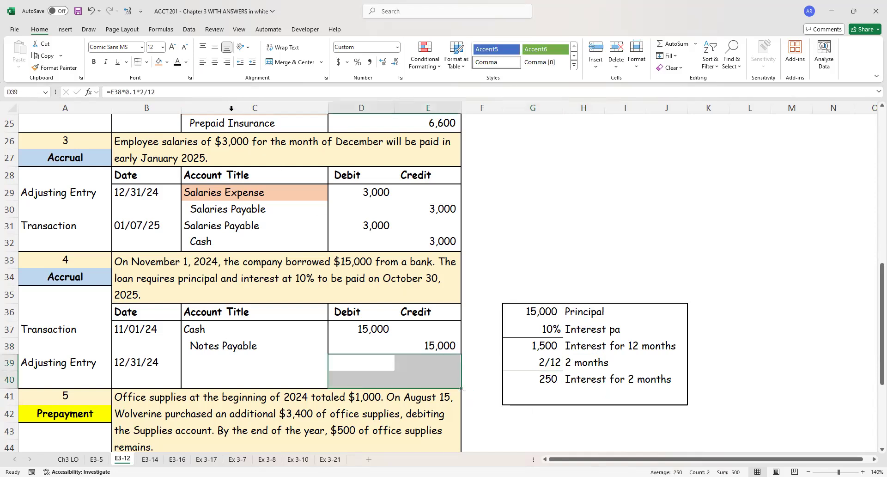
pyautogui.click(178, 66)
pyautogui.click(216, 356)
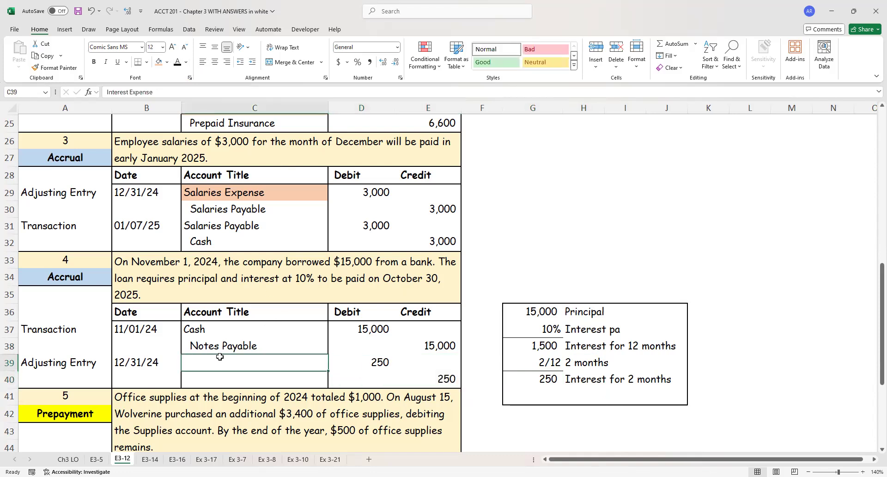
pyautogui.click(179, 67)
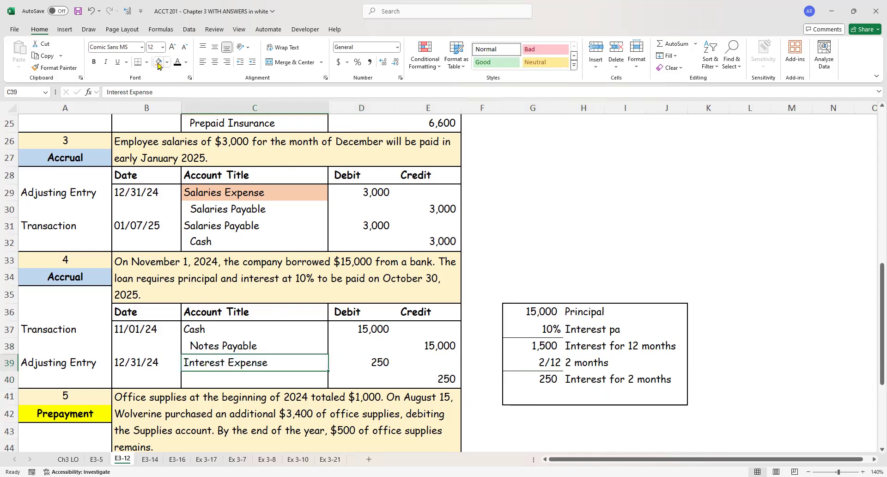
# Highlight the Interest Expense cell C39 with light orange fill and turn the adjusting entry's credit account title in C40 black.
pyautogui.click(159, 61)
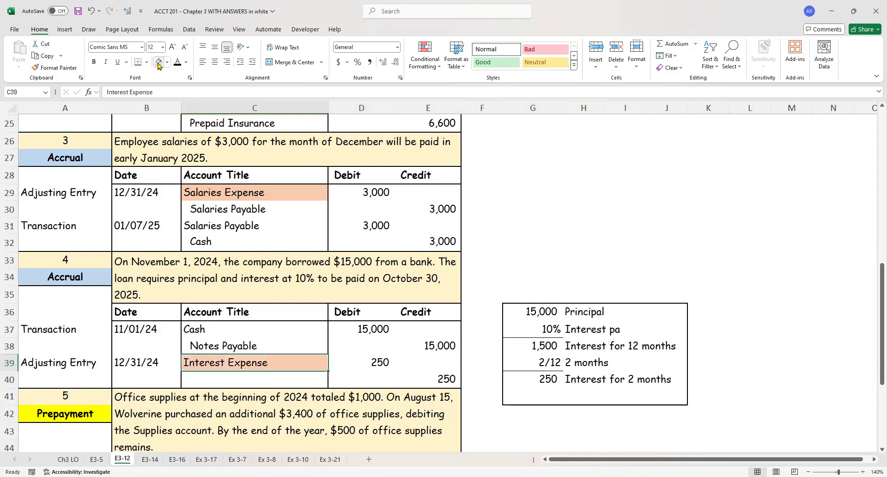
pyautogui.click(262, 375)
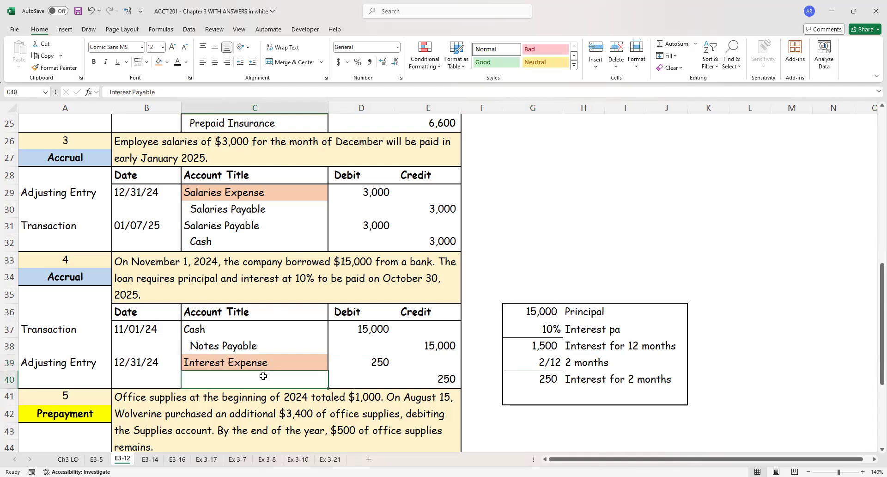
pyautogui.click(177, 66)
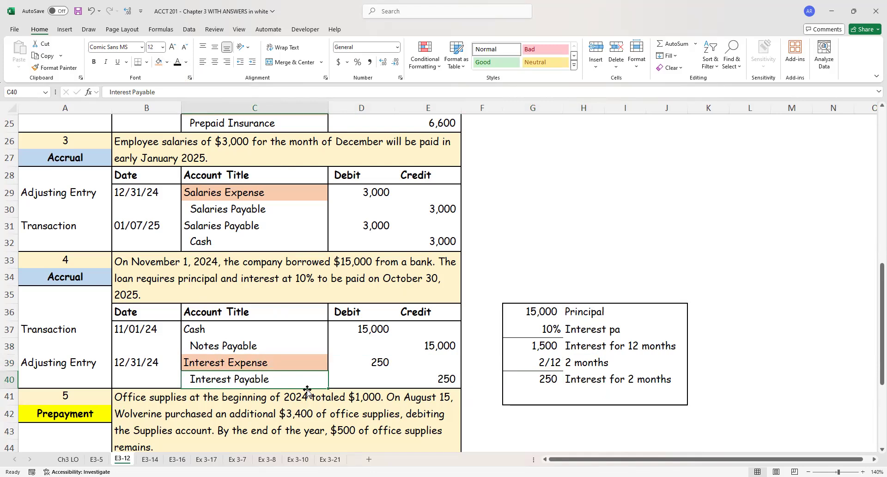
# Reveal problem 5's transaction date in B46 and debit account title in C46 with black font.
pyautogui.scroll(-2, 307, 392)
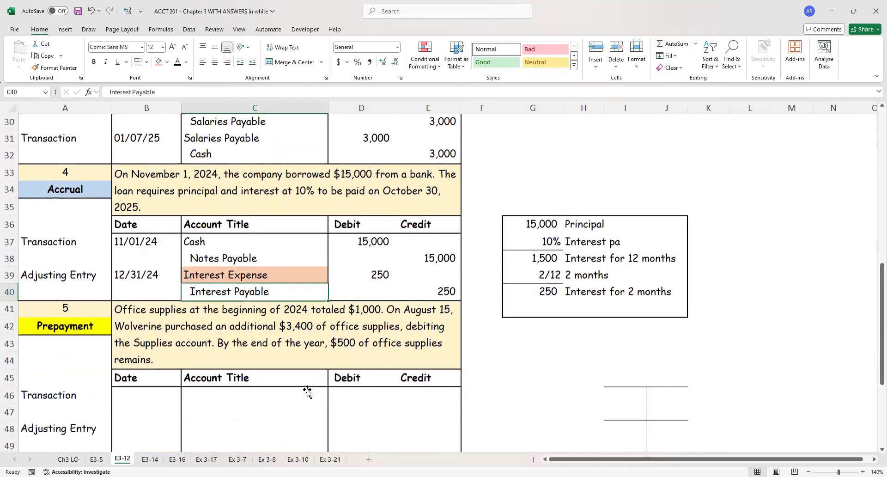
pyautogui.scroll(-2, 307, 392)
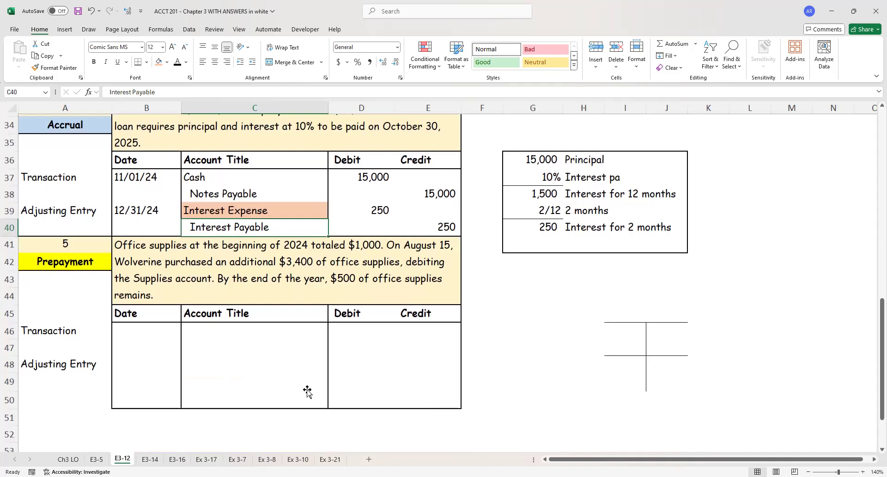
pyautogui.click(326, 289)
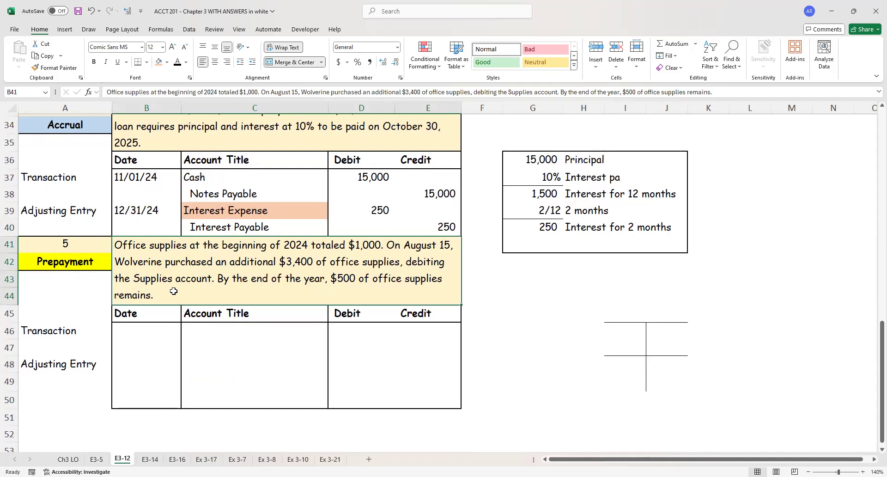
pyautogui.click(145, 330)
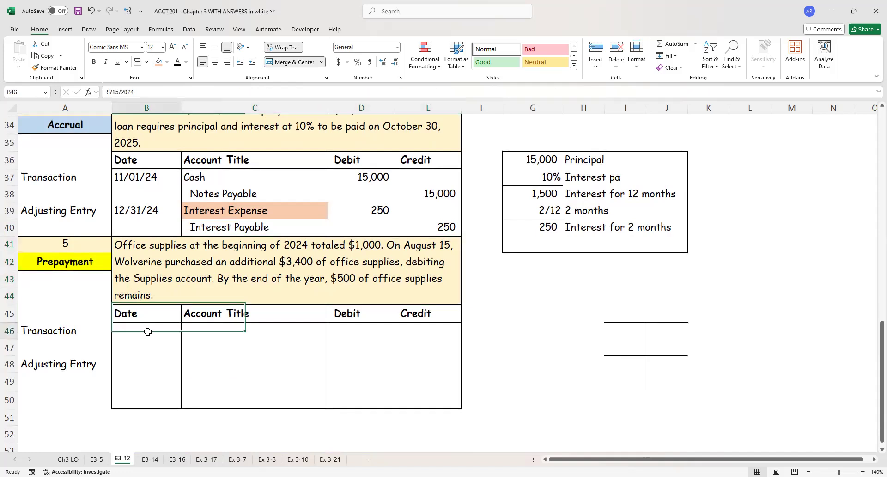
pyautogui.click(177, 62)
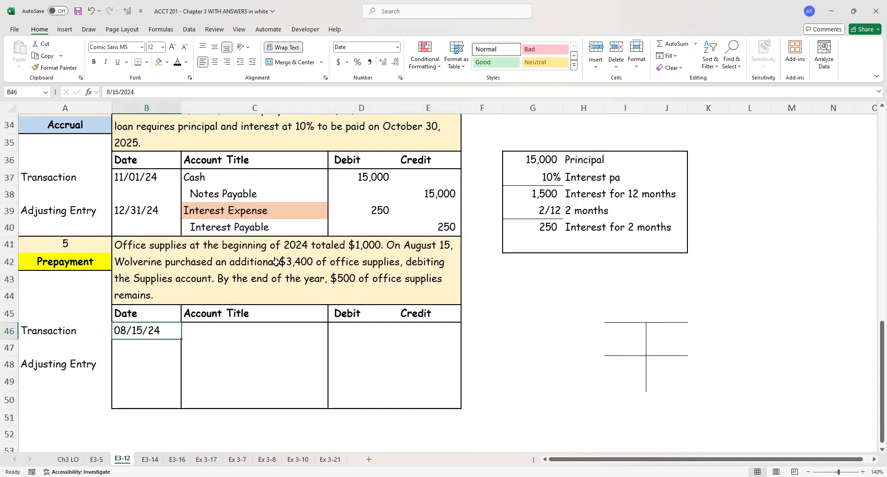
pyautogui.click(223, 334)
pyautogui.click(177, 62)
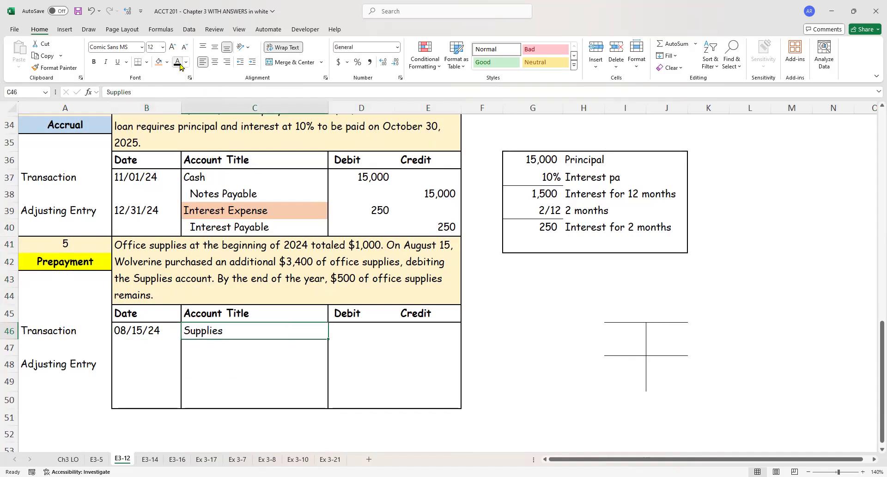
# Set the font to black for problem 5's transaction credit account title in C47 and amounts in D46:E47.
pyautogui.click(216, 343)
pyautogui.click(177, 62)
pyautogui.moveTo(349, 326); pyautogui.dragTo(451, 350)
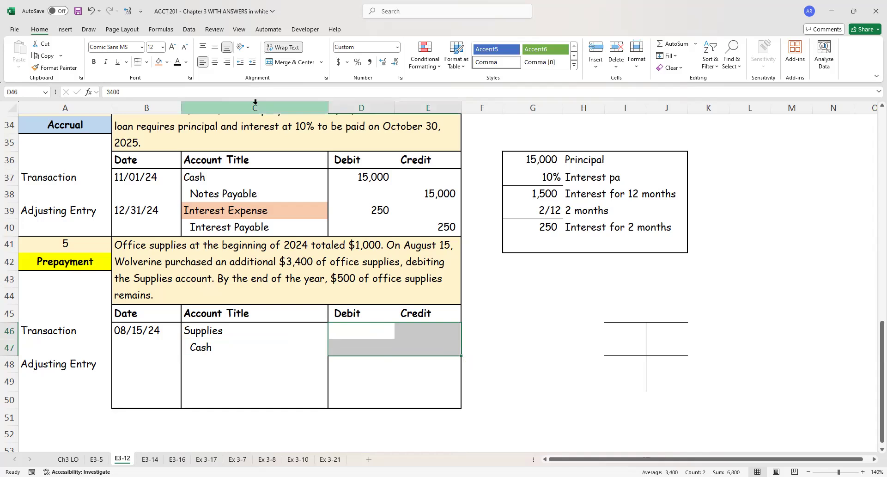
pyautogui.click(178, 64)
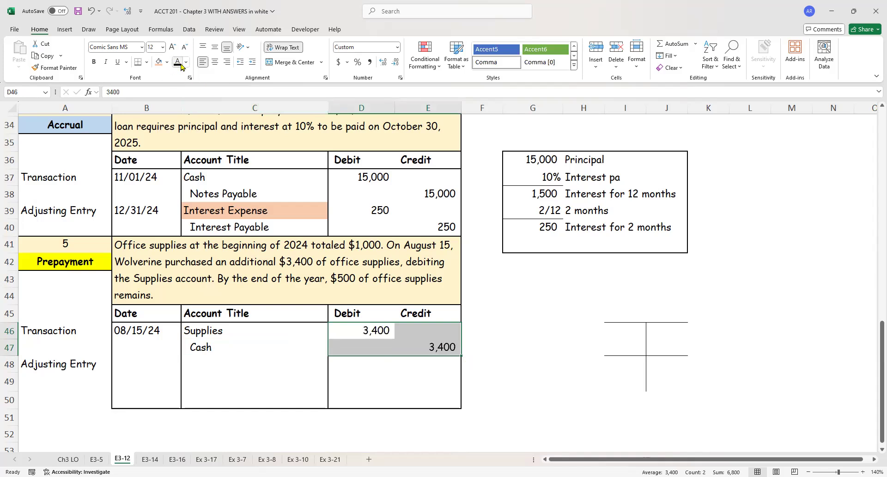
# Set the font to black for problem 5's adjusting entry date in B48 and the Supplies T-account title in I45.
pyautogui.click(138, 363)
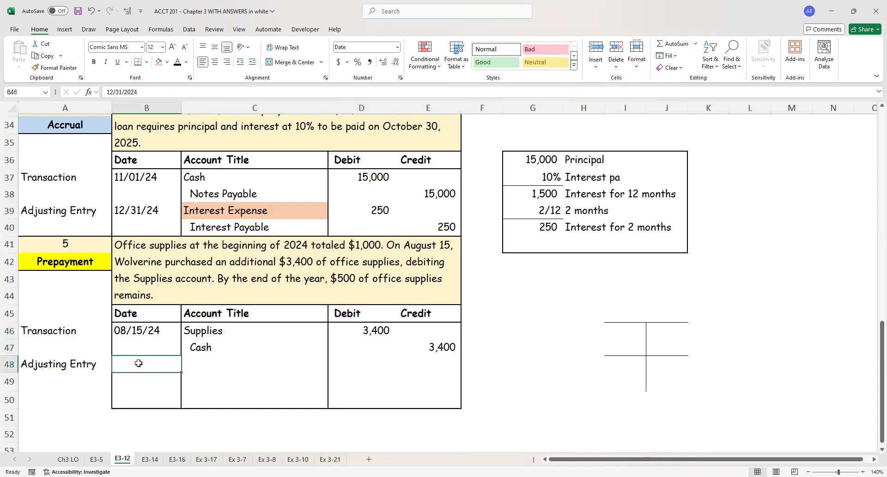
pyautogui.click(178, 64)
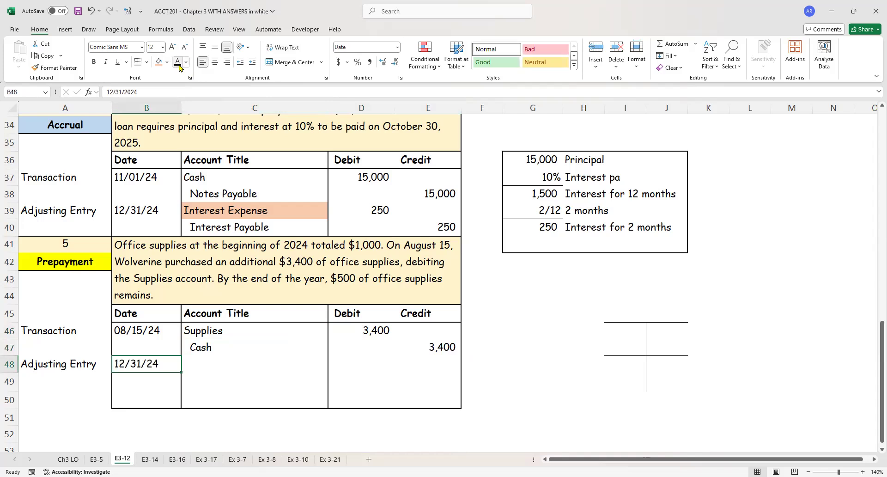
pyautogui.click(645, 312)
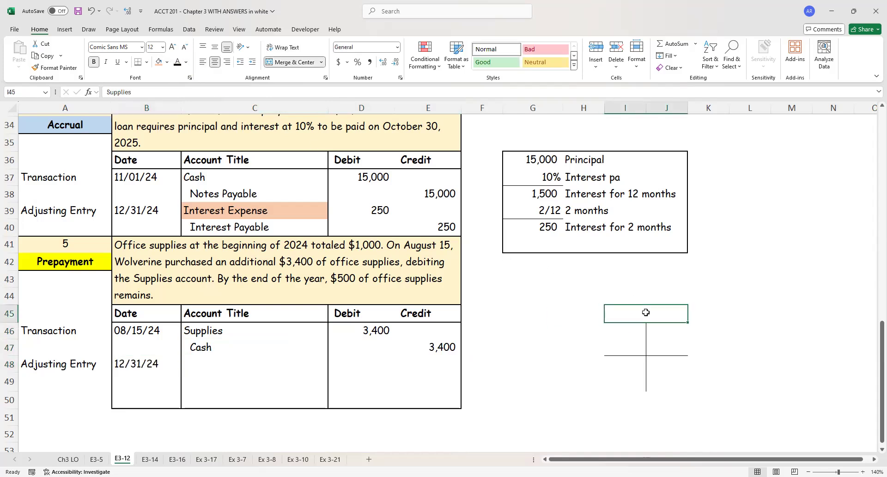
pyautogui.click(178, 64)
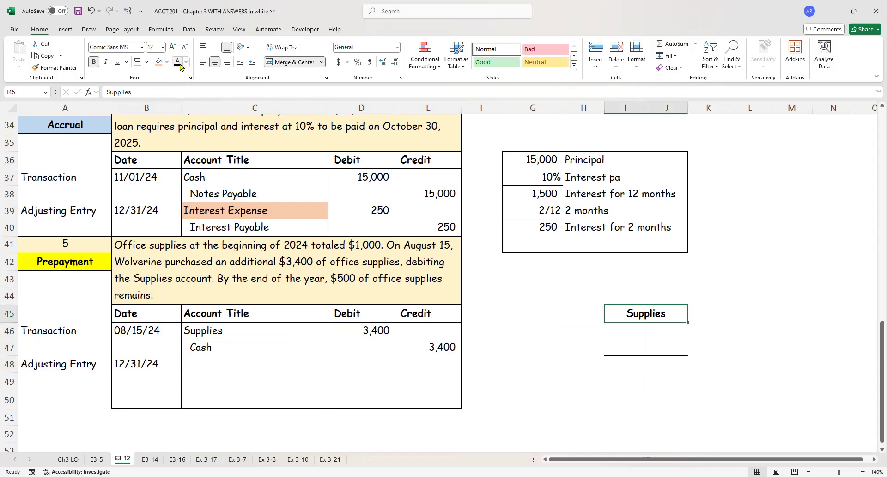
# Reveal the Supplies T-account's beginning balance label in H46 and amount in I46 with black font.
pyautogui.click(599, 332)
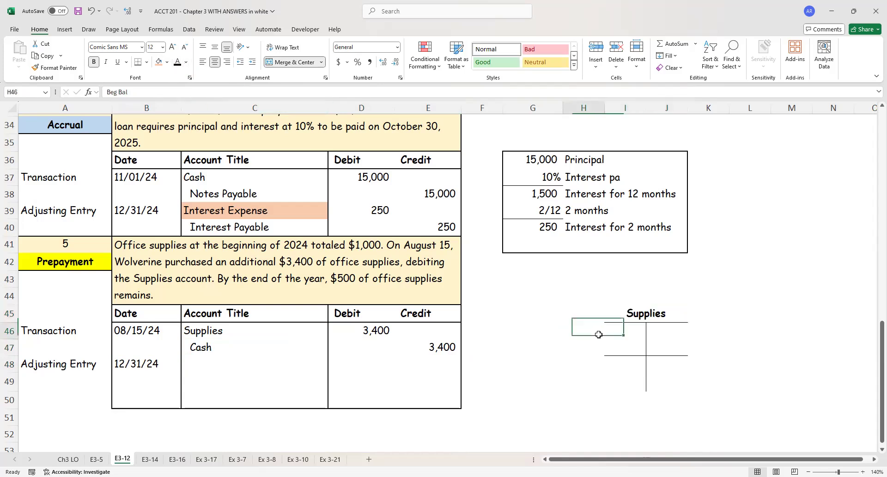
pyautogui.click(178, 63)
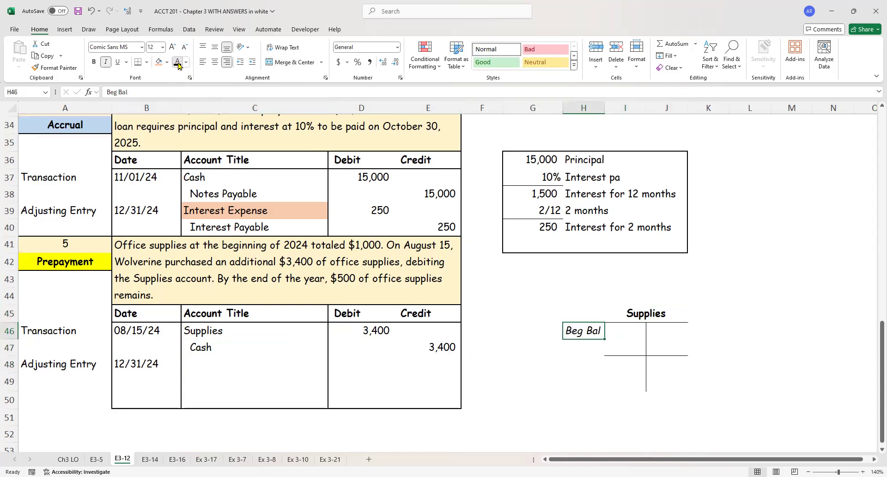
pyautogui.click(625, 335)
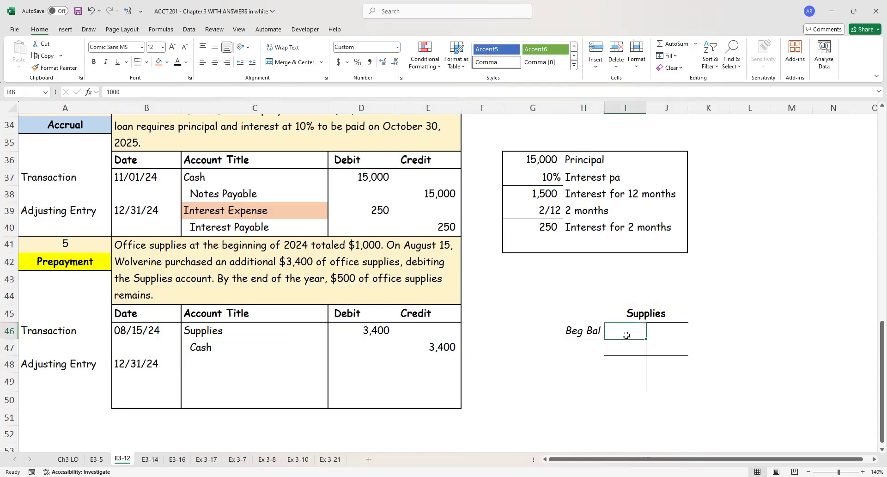
pyautogui.click(178, 63)
# Set the font to black for the T-account's purchases row in H47:I47 and the debit subtotal in I48.
pyautogui.click(586, 346)
pyautogui.moveTo(585, 346); pyautogui.dragTo(617, 349)
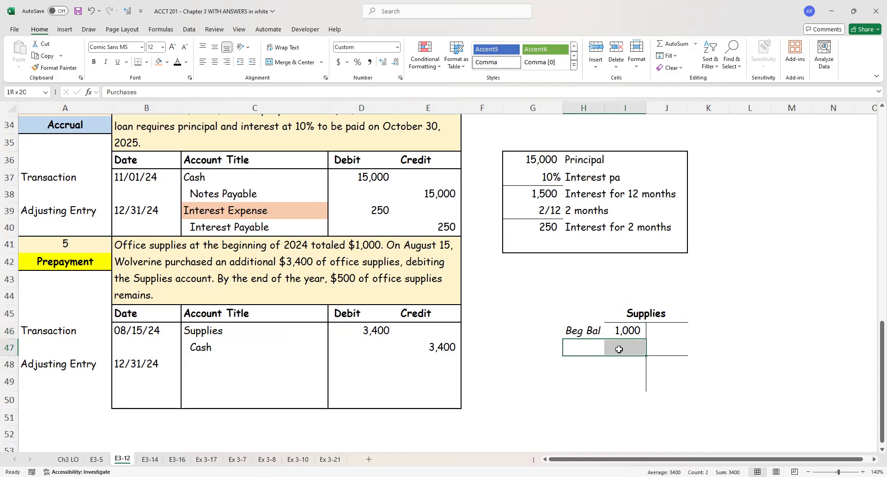
pyautogui.click(181, 61)
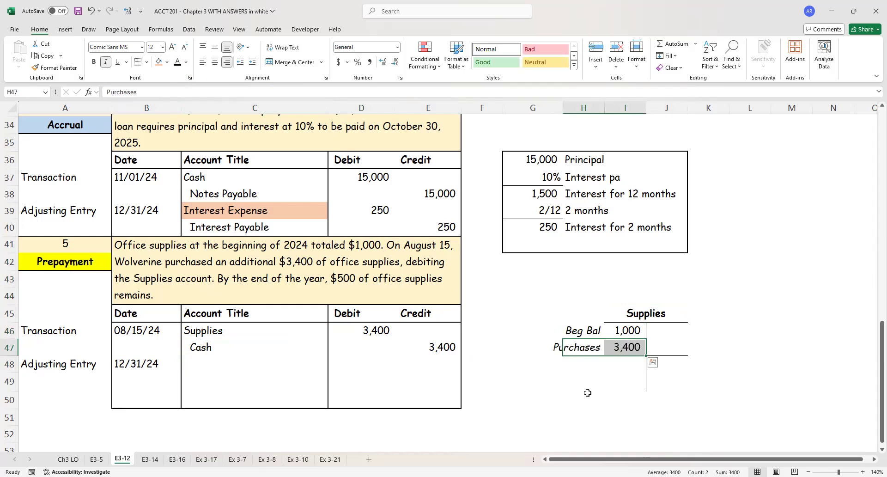
pyautogui.click(623, 366)
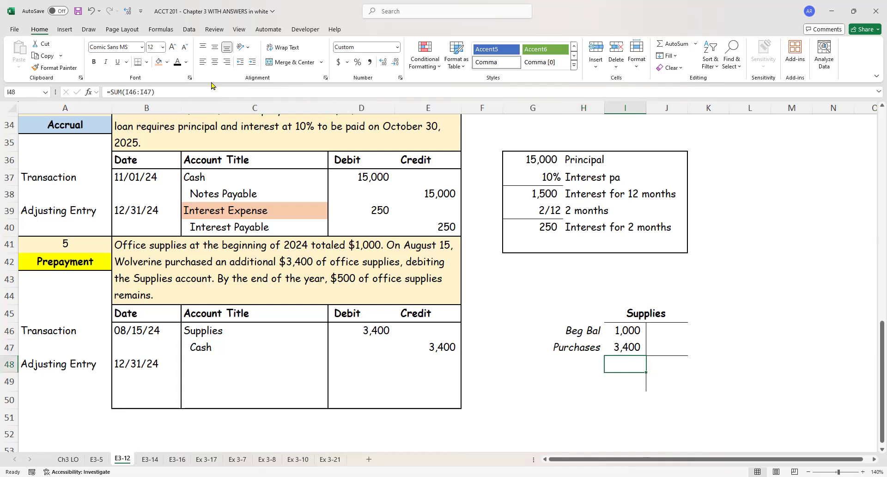
pyautogui.click(177, 62)
# Label the T-account subtotal "Available for use" in H48 and set the label's font to black.
pyautogui.click(579, 364)
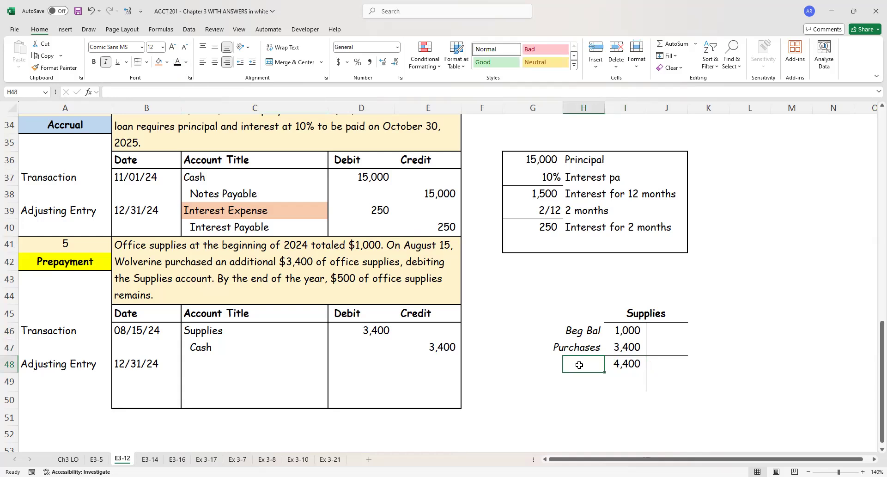
pyautogui.write('Avai')
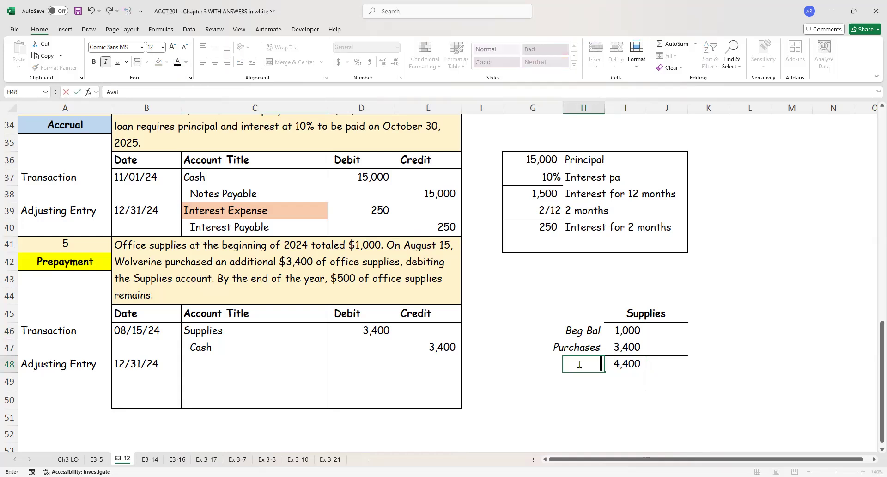
pyautogui.write('lable for use')
pyautogui.press('Return')
pyautogui.click(580, 364)
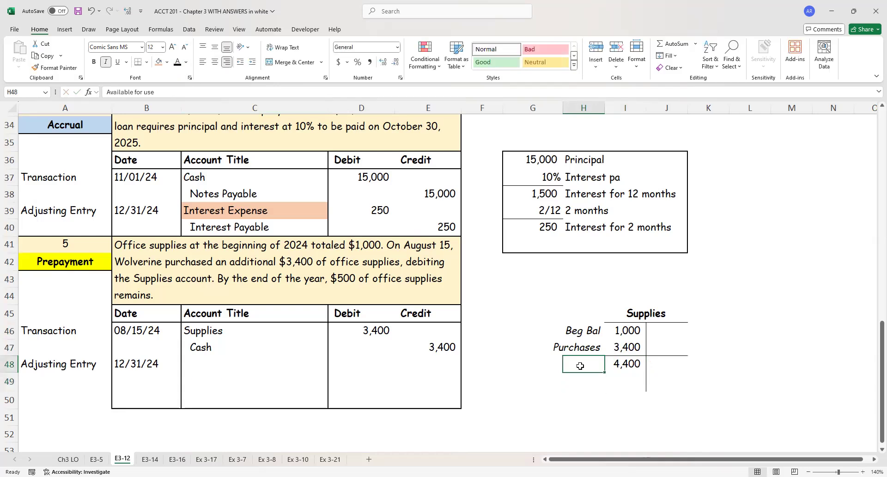
pyautogui.click(176, 62)
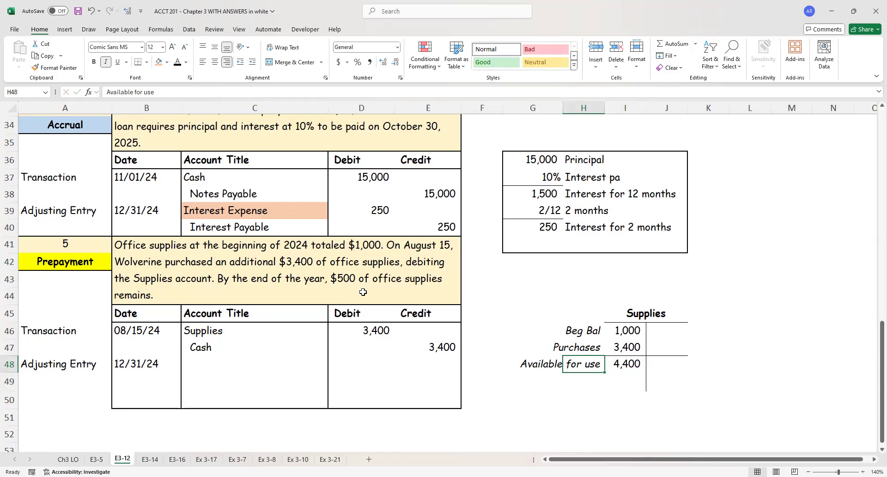
# Reveal the T-account's ending balance label and amount in H49:I49 with black font.
pyautogui.moveTo(595, 384); pyautogui.dragTo(616, 382)
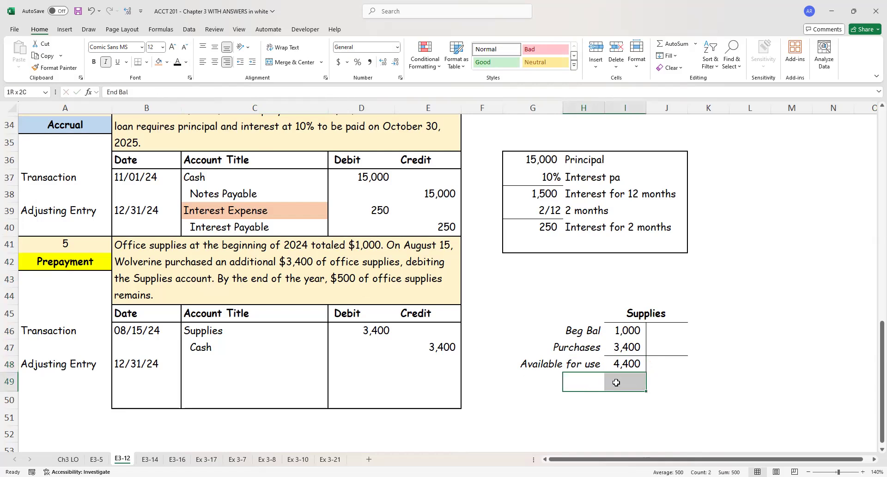
pyautogui.click(178, 65)
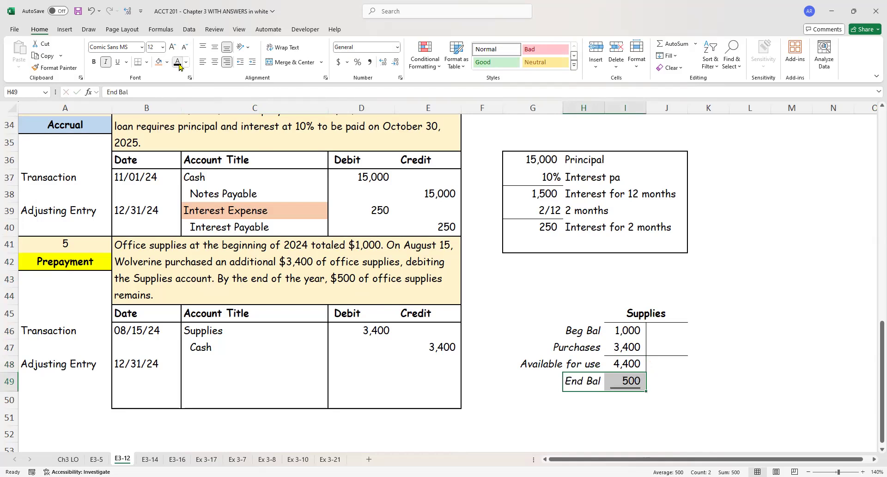
pyautogui.click(552, 402)
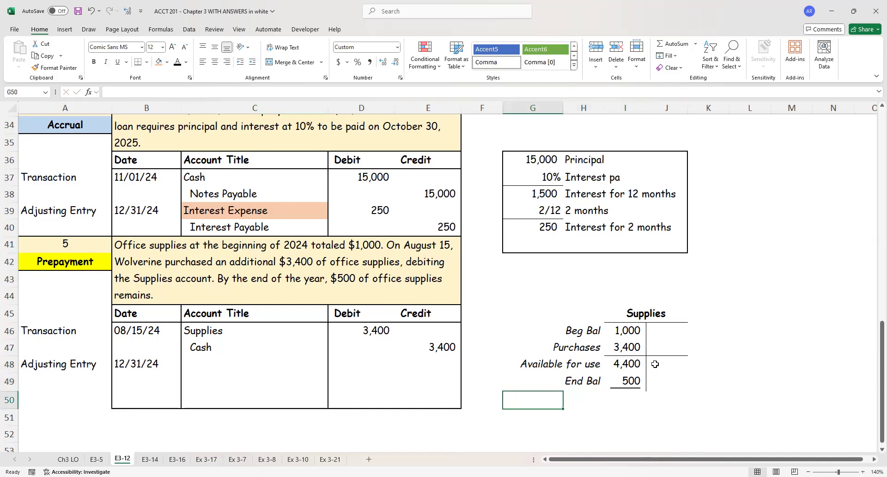
# Set the font to black for the supplies used amount in J46 and its label in K46.
pyautogui.click(667, 332)
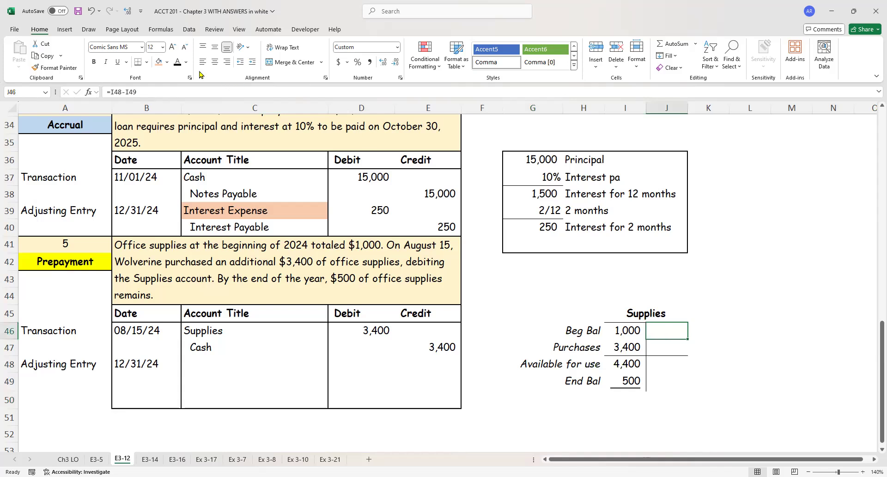
pyautogui.click(178, 62)
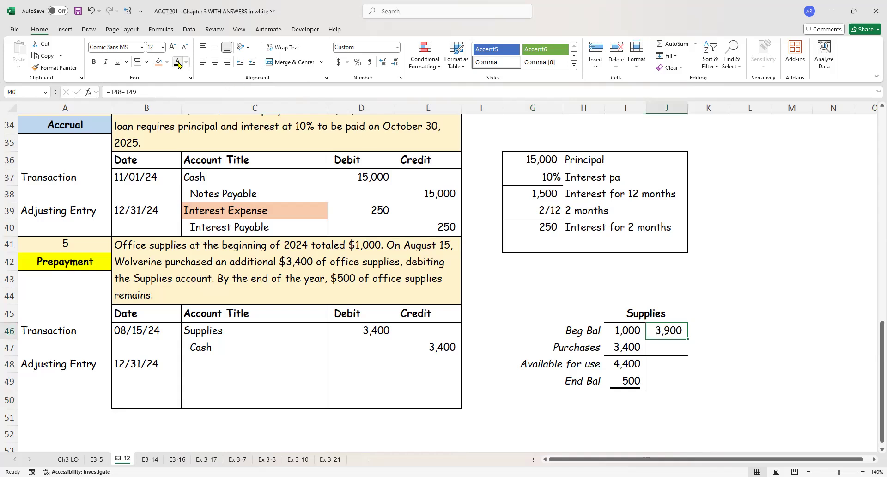
pyautogui.click(713, 329)
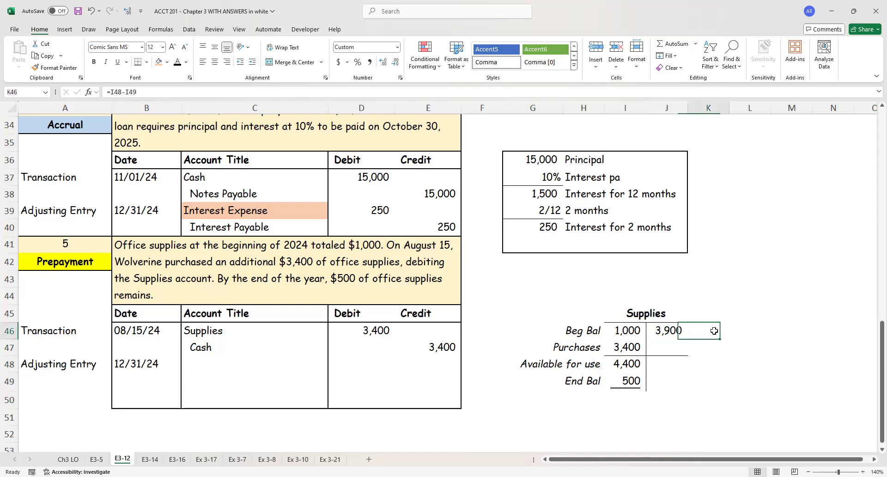
pyautogui.click(177, 63)
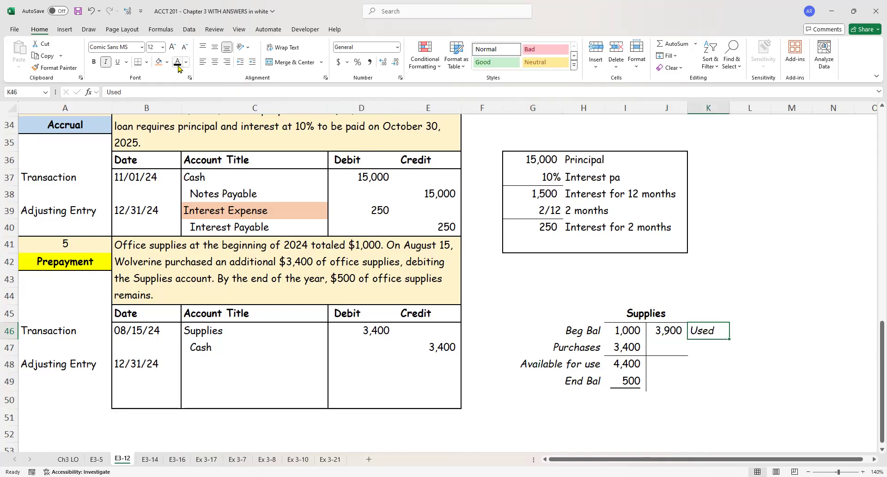
# Reveal problem 5's adjusting entry account titles in C48 and C49 and amounts in D48:E49 with black font.
pyautogui.click(203, 362)
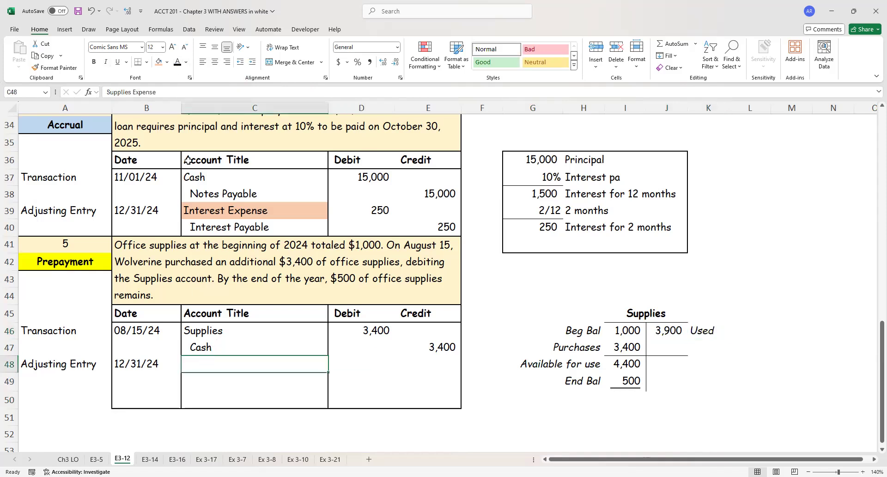
pyautogui.click(176, 66)
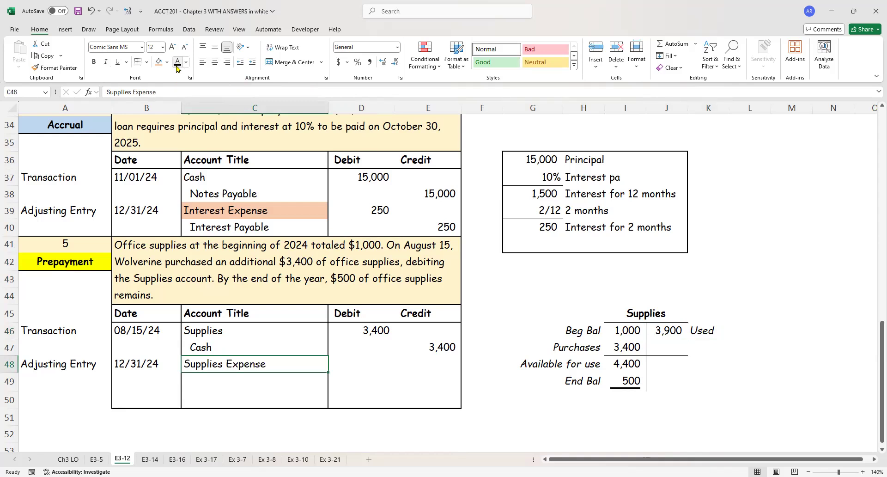
pyautogui.click(228, 376)
pyautogui.click(177, 63)
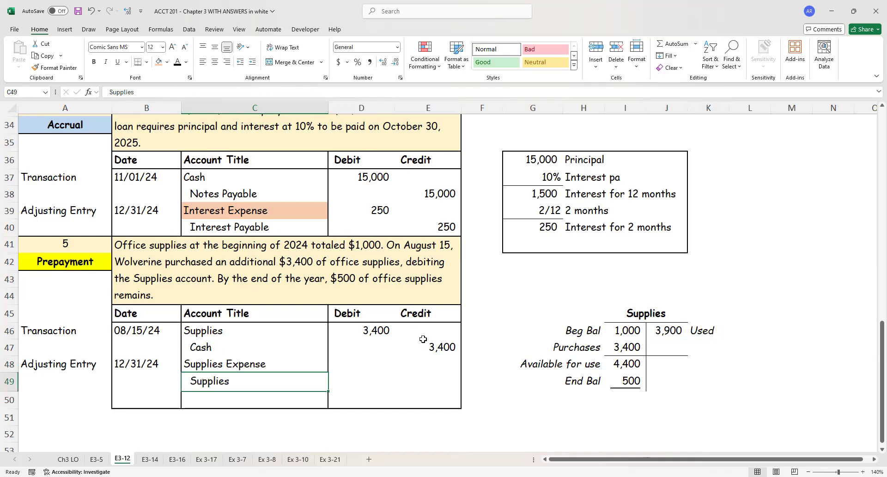
pyautogui.moveTo(359, 365); pyautogui.dragTo(441, 390)
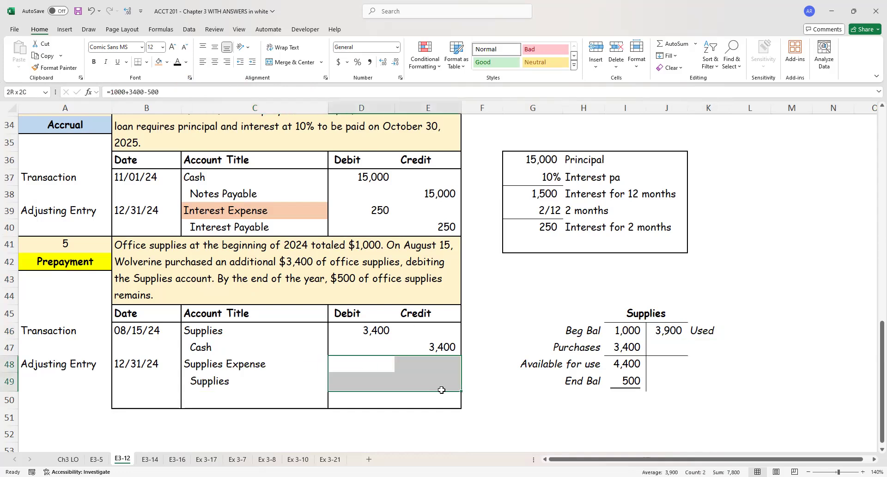
pyautogui.click(177, 63)
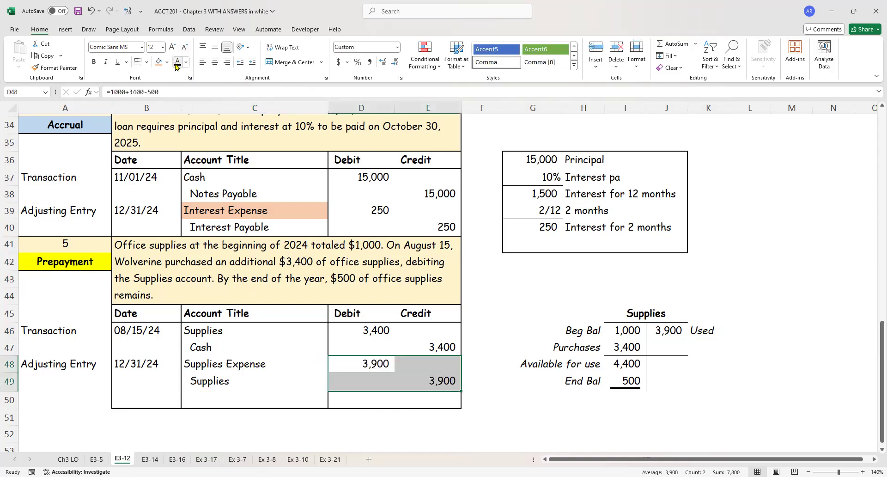
pyautogui.click(509, 416)
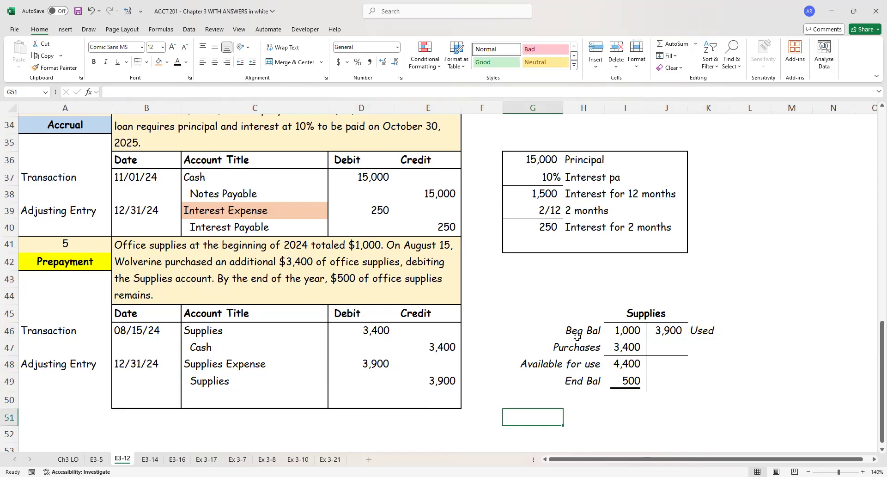
# Highlight the Supplies Expense cell C48 with light orange fill.
pyautogui.click(681, 331)
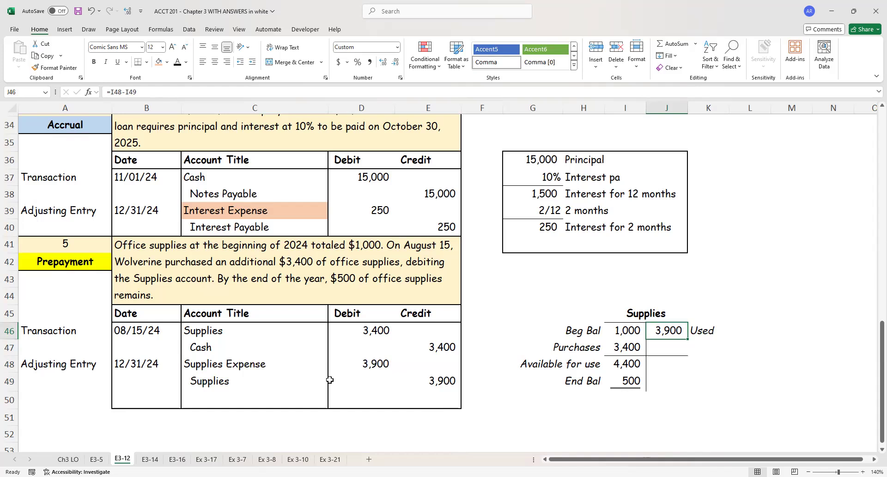
pyautogui.click(277, 370)
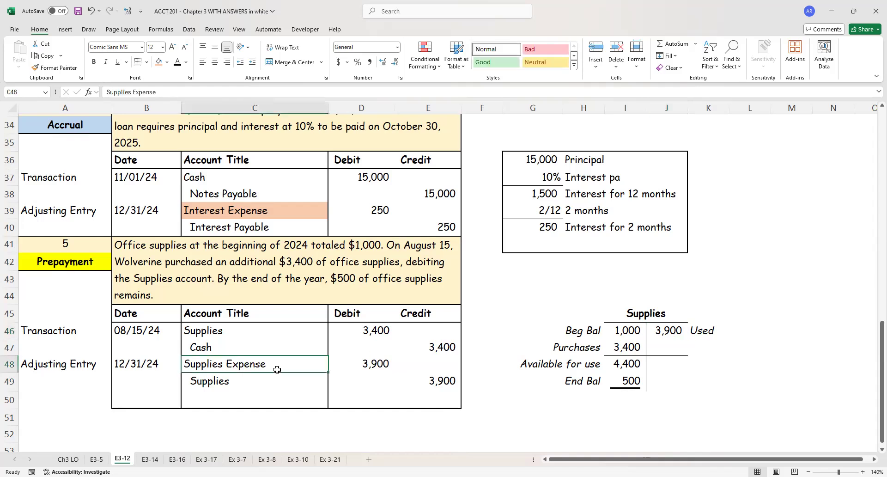
pyautogui.click(159, 62)
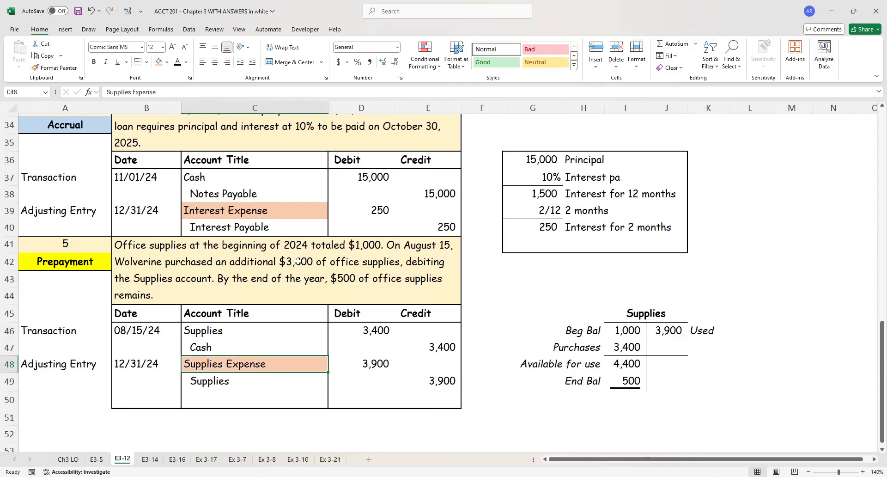
# Review the revealed transactions, adjusting entries and highlighted revenue and expense accounts for all five problems.
pyautogui.scroll(7, 298, 261)
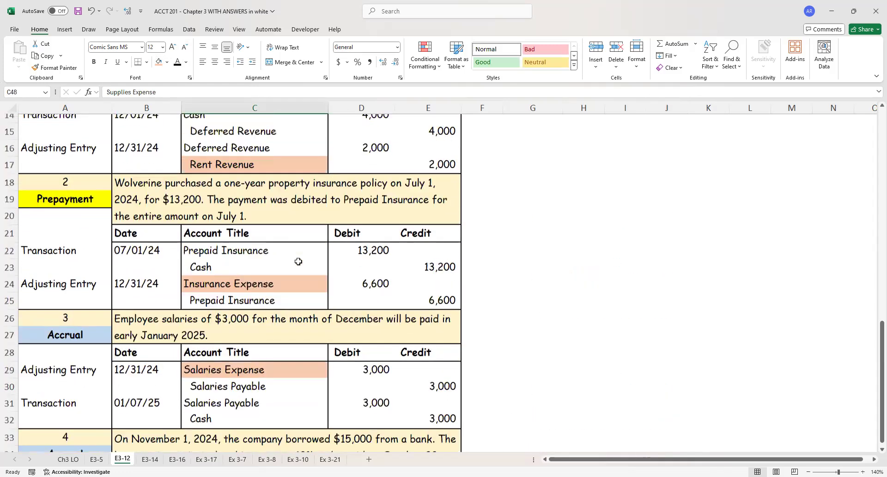
pyautogui.scroll(5, 297, 262)
pyautogui.scroll(-4, 298, 262)
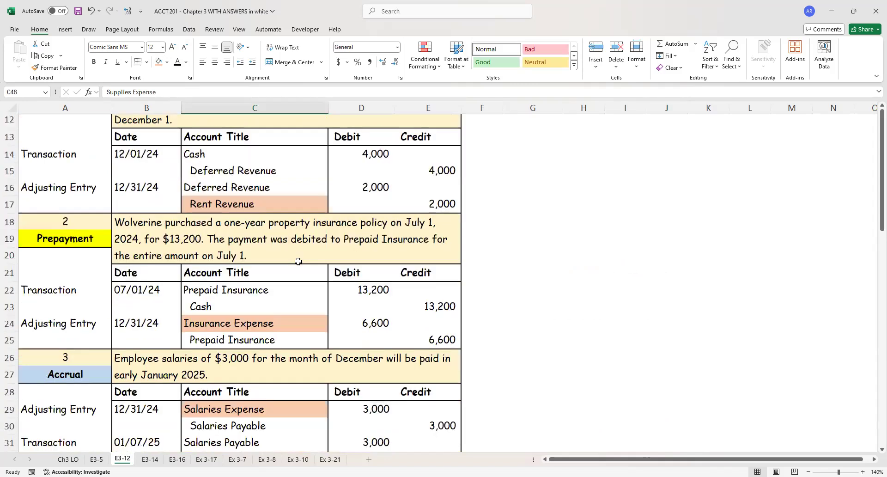
pyautogui.scroll(-3, 298, 261)
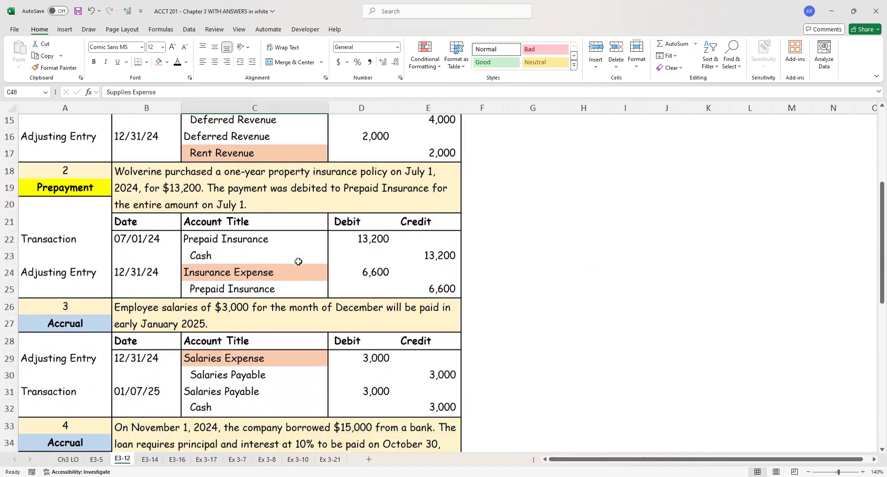
pyautogui.scroll(-6, 298, 261)
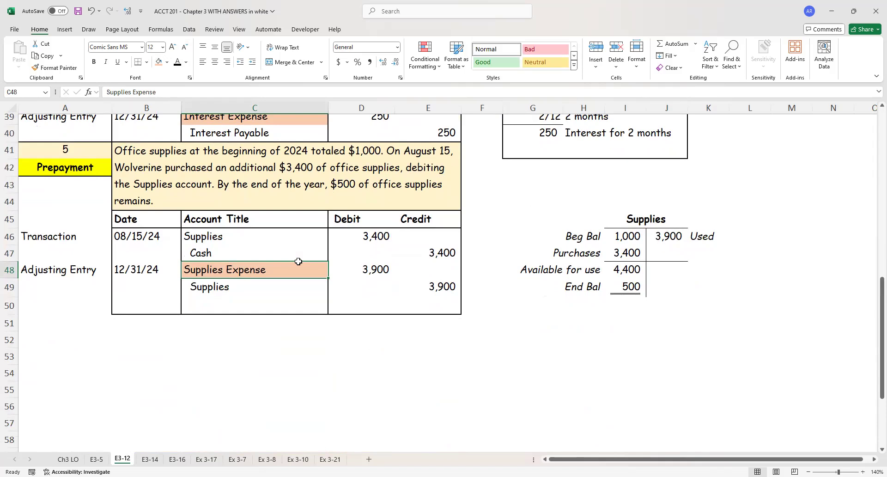
pyautogui.scroll(6, 298, 262)
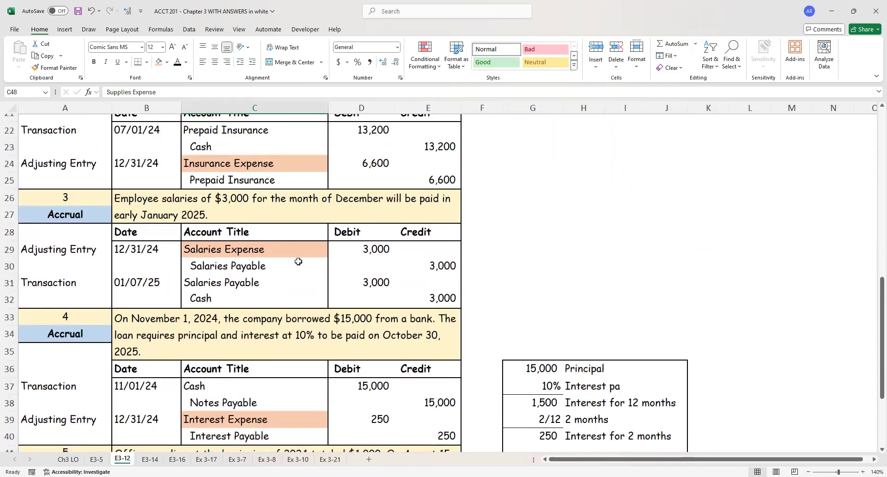
# Compare the prepayment and accrual adjusting entries across problems 1 to 5, including the interest and supplies calculations beside them.
pyautogui.scroll(3, 298, 262)
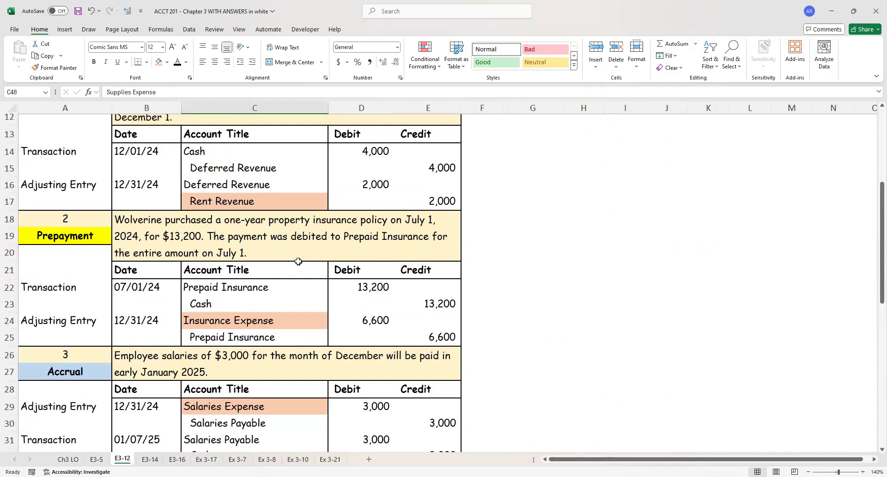
pyautogui.scroll(-4, 298, 262)
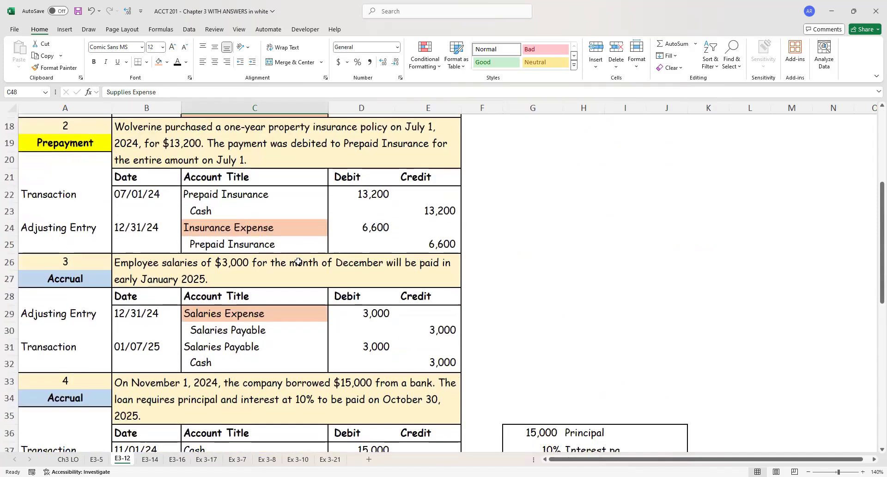
pyautogui.scroll(-1, 297, 262)
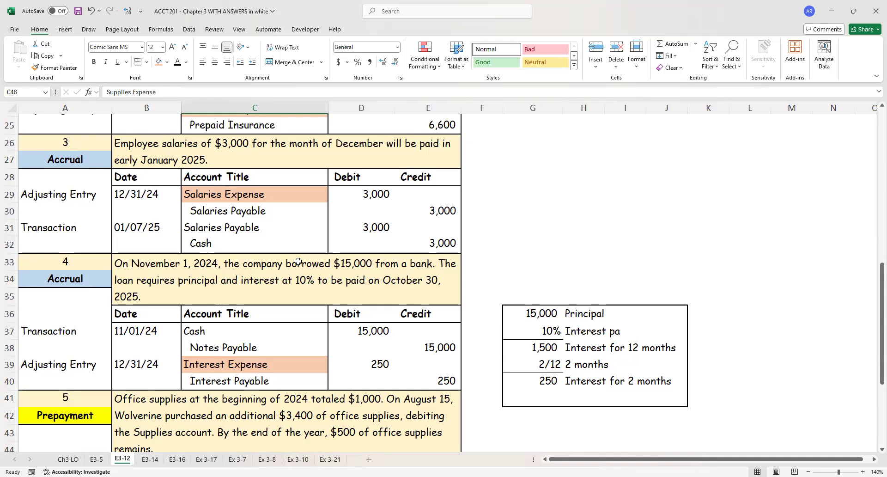
pyautogui.scroll(-3, 298, 262)
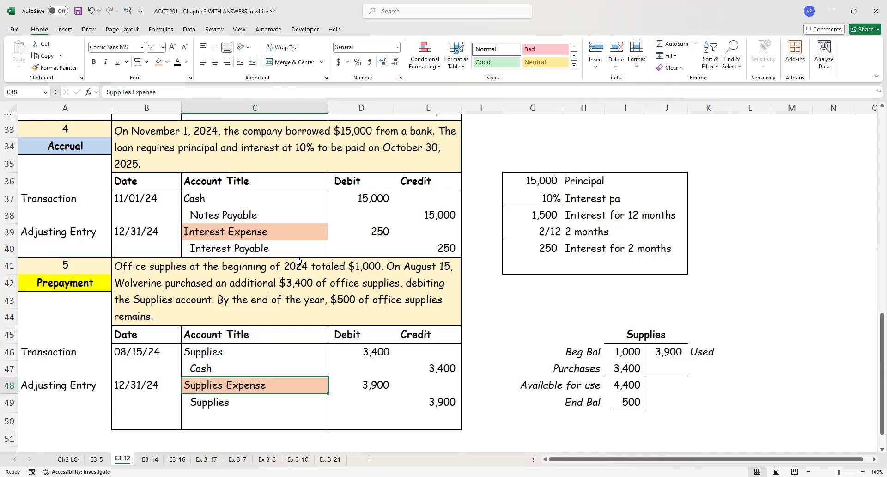
pyautogui.scroll(4, 298, 262)
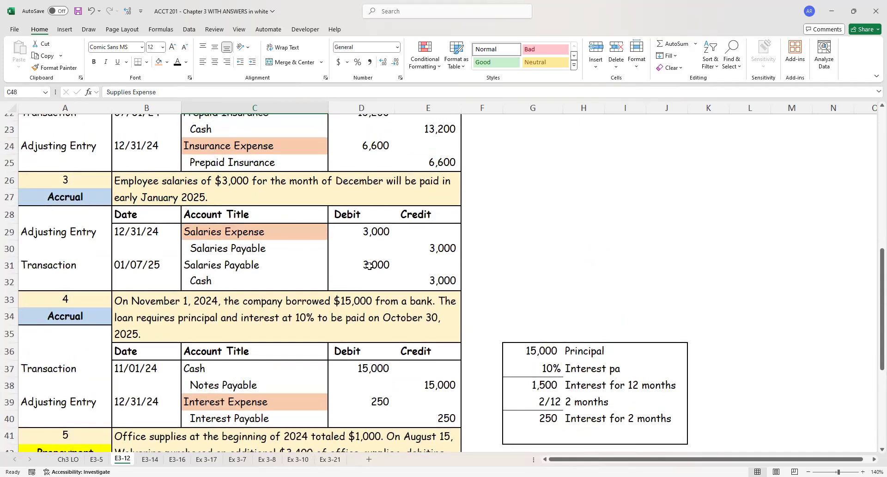
pyautogui.scroll(7, 369, 265)
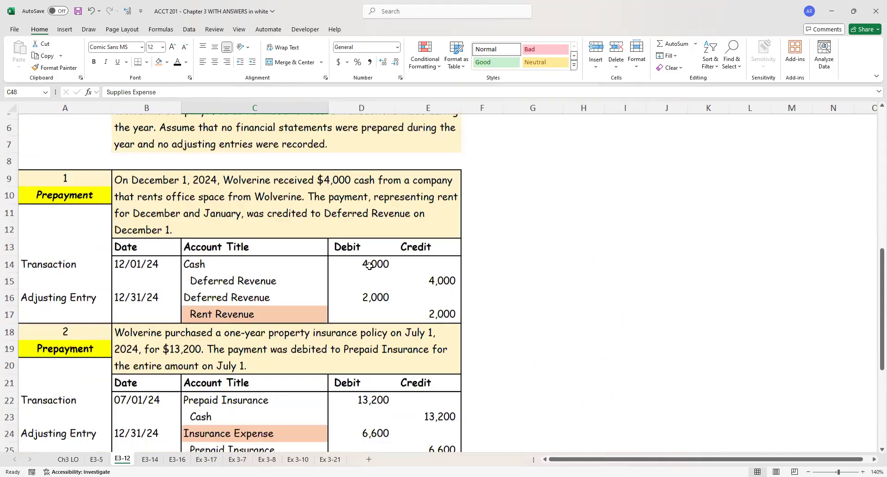